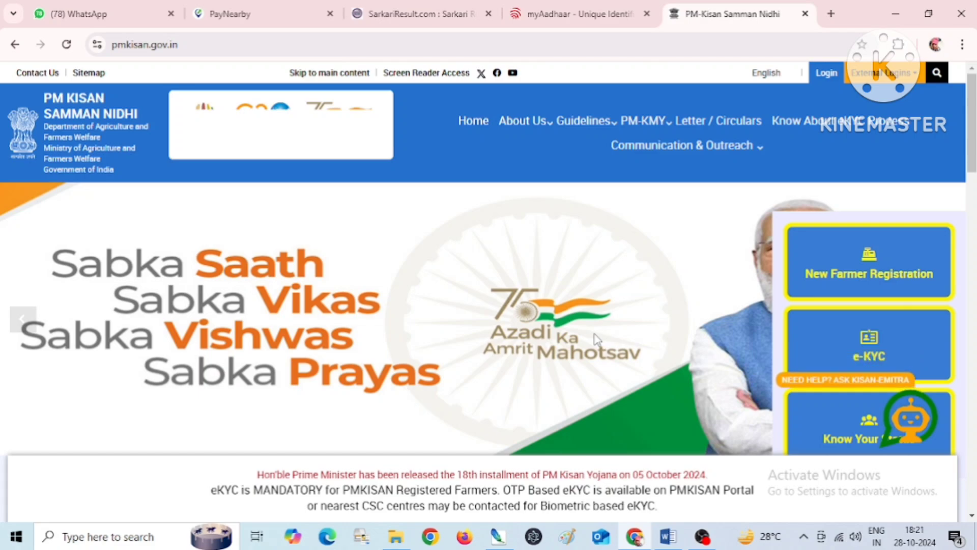
Browse the PM-Kisan Samman Nidhi homepage sections, including Farmers Corner, Useful Links and Scheme Exclusion
{"action": "scroll", "coordinate": [597, 340], "scroll_direction": "down", "scroll_amount": 20}
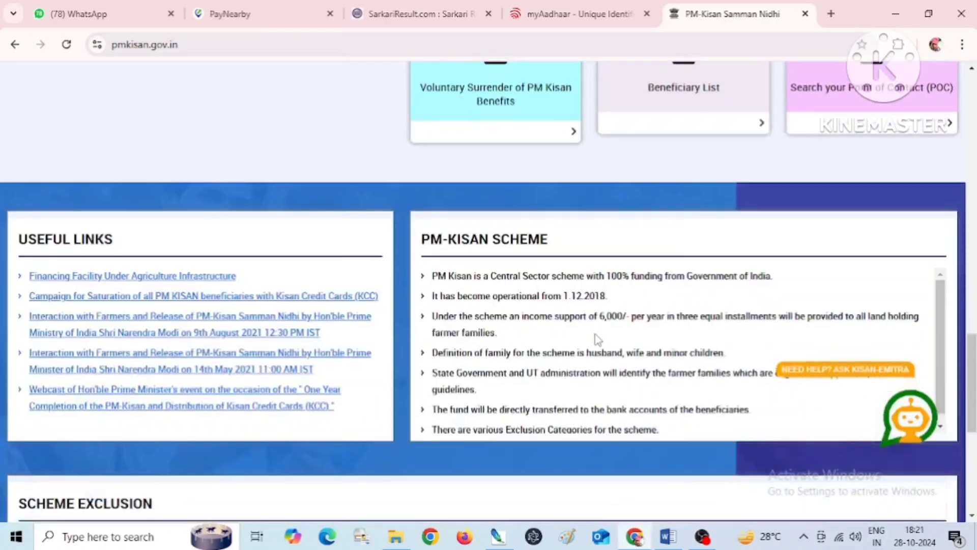
{"action": "scroll", "coordinate": [598, 340], "scroll_direction": "down", "scroll_amount": 7}
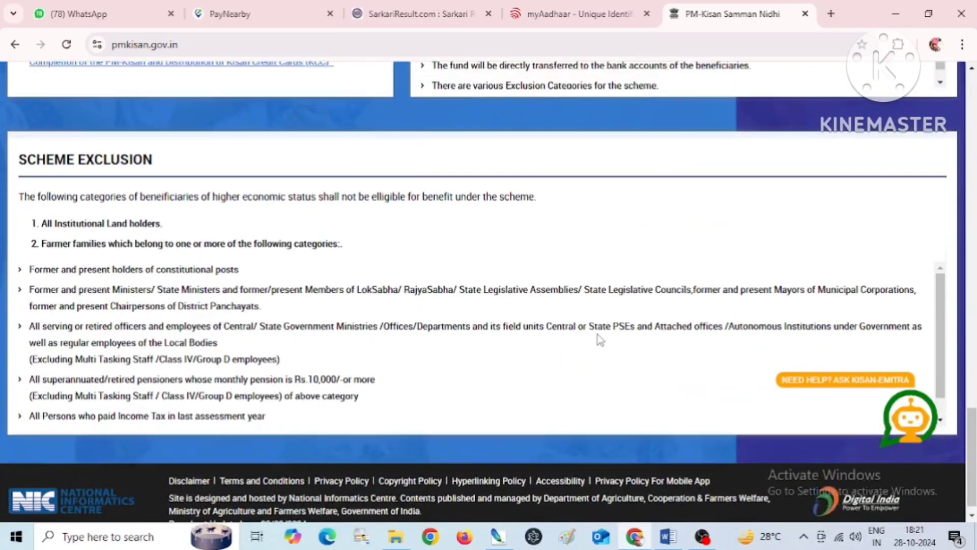
{"action": "scroll", "coordinate": [600, 340], "scroll_direction": "up", "scroll_amount": 20}
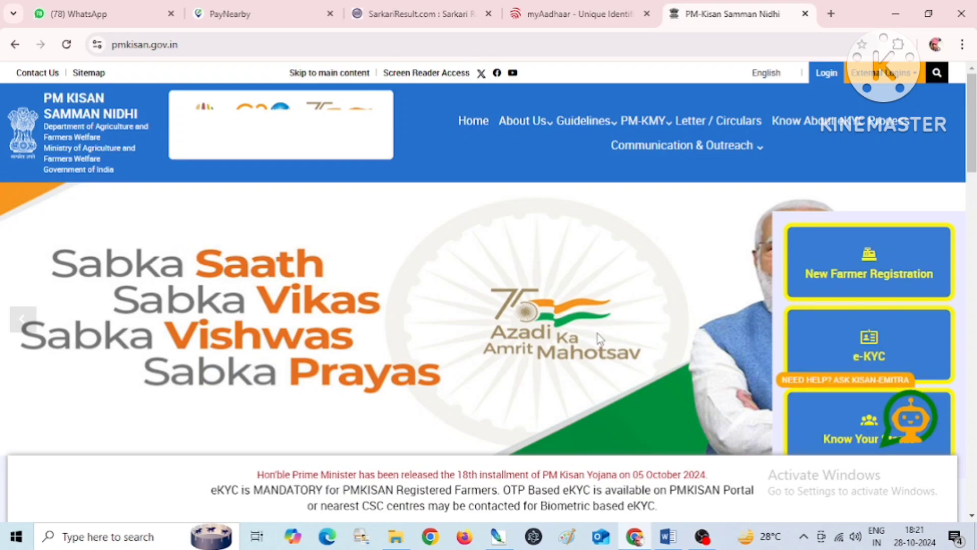
{"action": "scroll", "coordinate": [597, 334], "scroll_direction": "down", "scroll_amount": 10}
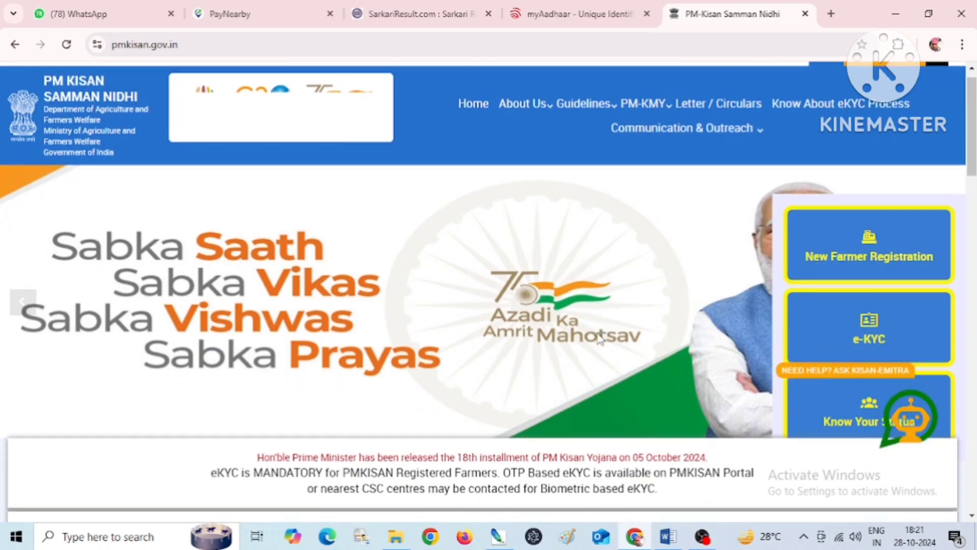
{"action": "scroll", "coordinate": [600, 338], "scroll_direction": "down", "scroll_amount": 15}
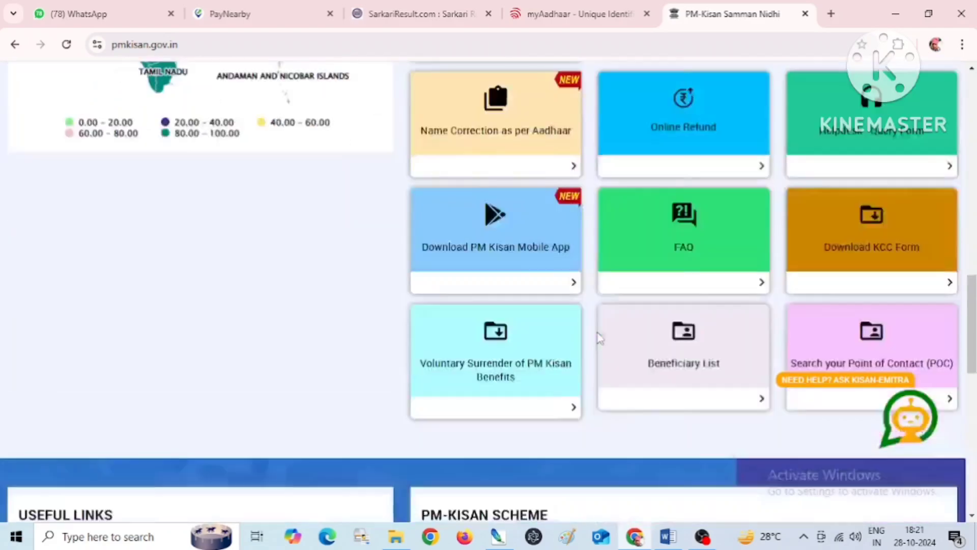
{"action": "scroll", "coordinate": [601, 338], "scroll_direction": "down", "scroll_amount": 1}
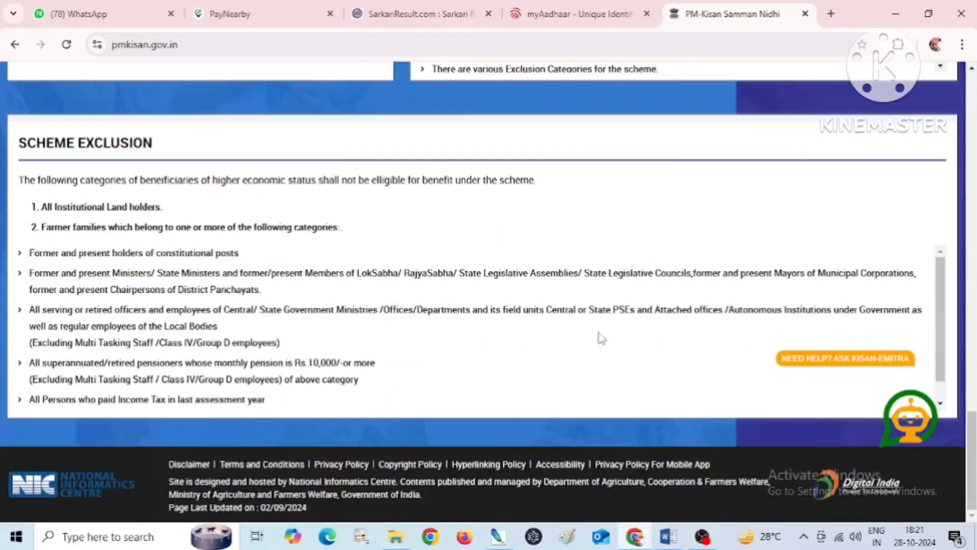
{"action": "scroll", "coordinate": [601, 338], "scroll_direction": "up", "scroll_amount": 15}
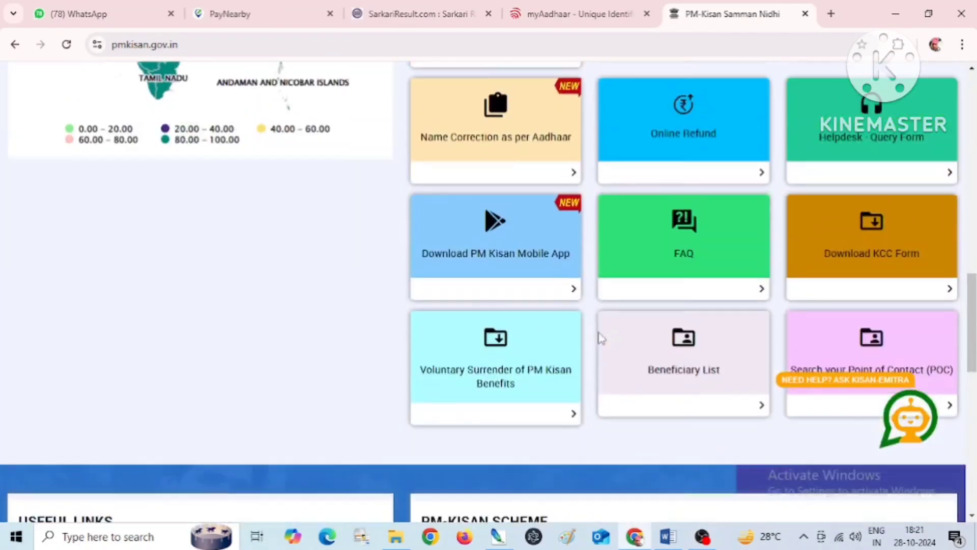
{"action": "scroll", "coordinate": [601, 338], "scroll_direction": "up", "scroll_amount": 10}
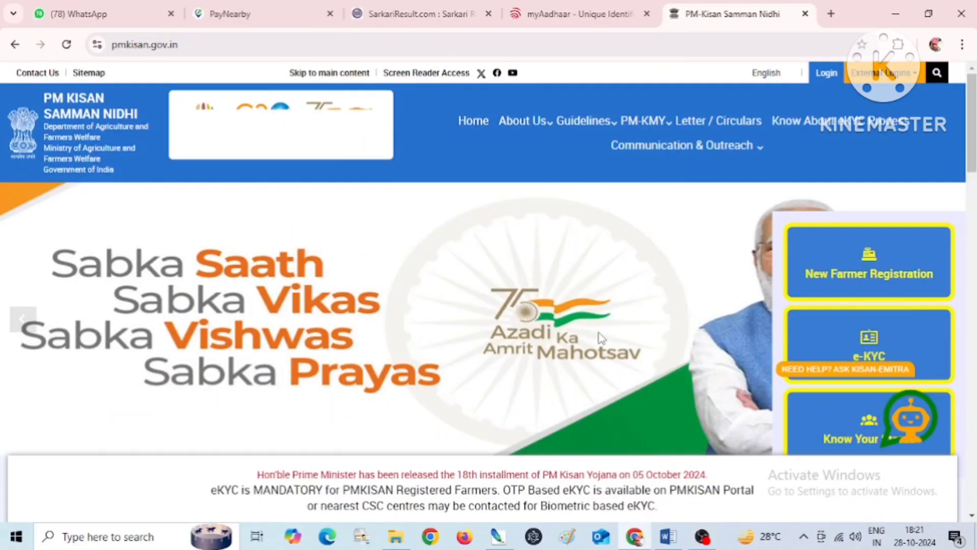
{"action": "scroll", "coordinate": [601, 338], "scroll_direction": "down", "scroll_amount": 8}
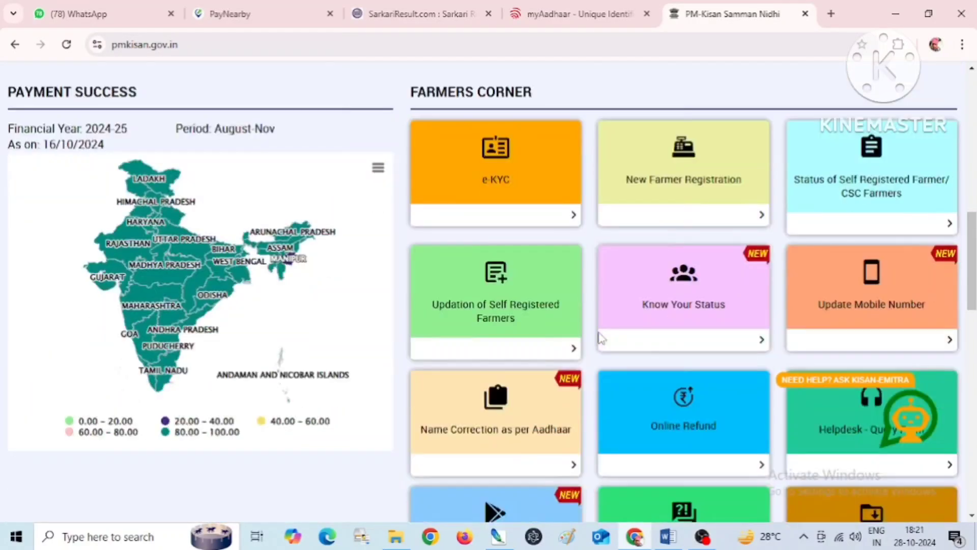
{"action": "scroll", "coordinate": [600, 338], "scroll_direction": "up", "scroll_amount": 7}
{"action": "scroll", "coordinate": [600, 338], "scroll_direction": "up", "scroll_amount": 2}
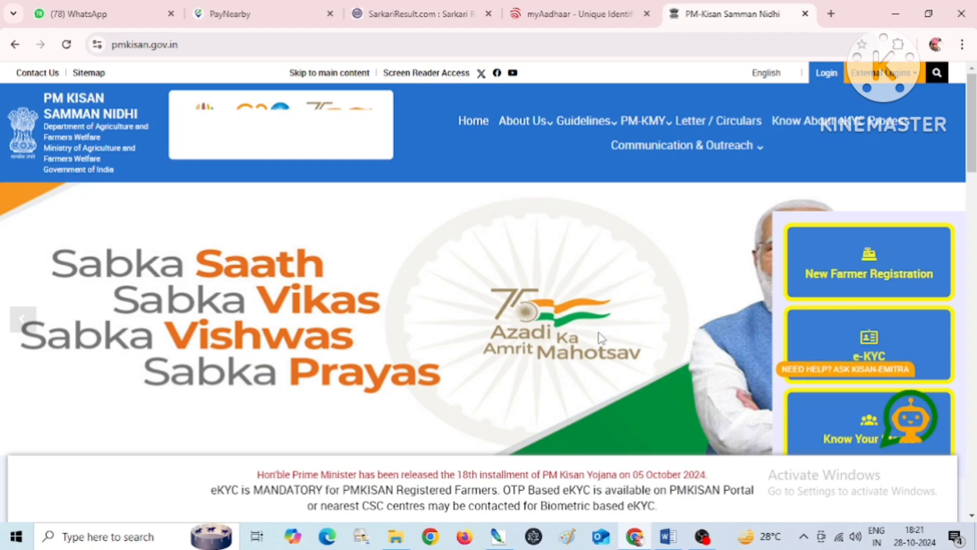
{"action": "scroll", "coordinate": [601, 338], "scroll_direction": "down", "scroll_amount": 7}
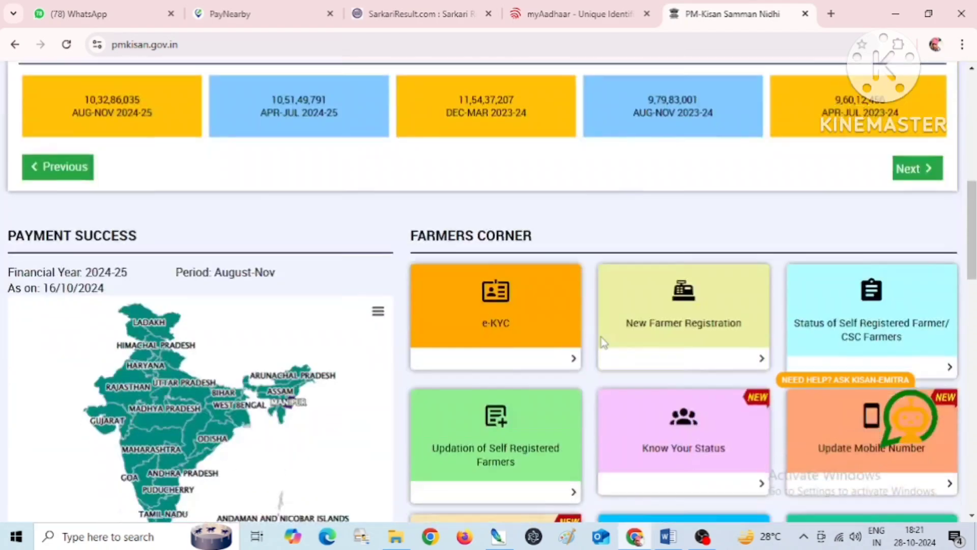
{"action": "scroll", "coordinate": [601, 338], "scroll_direction": "up", "scroll_amount": 7}
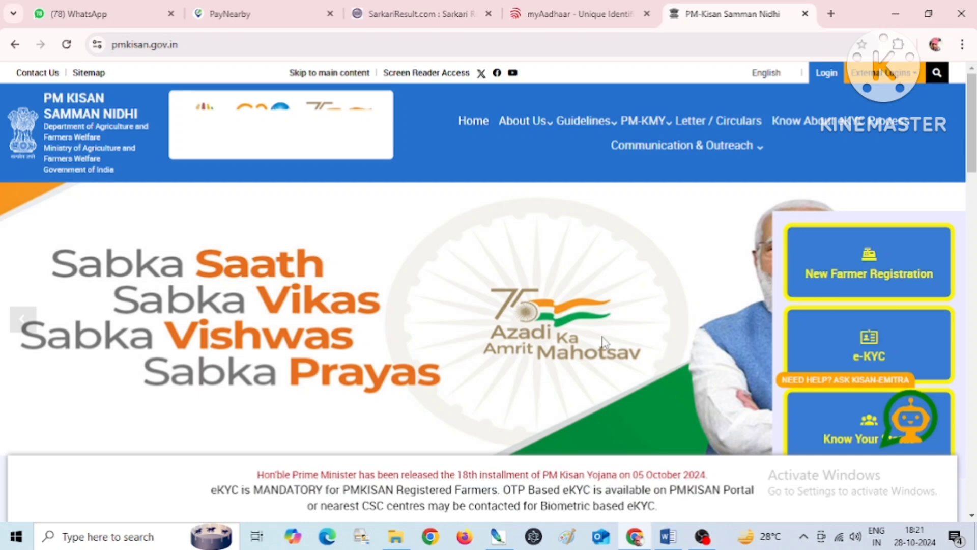
{"action": "scroll", "coordinate": [602, 342], "scroll_direction": "down", "scroll_amount": 8}
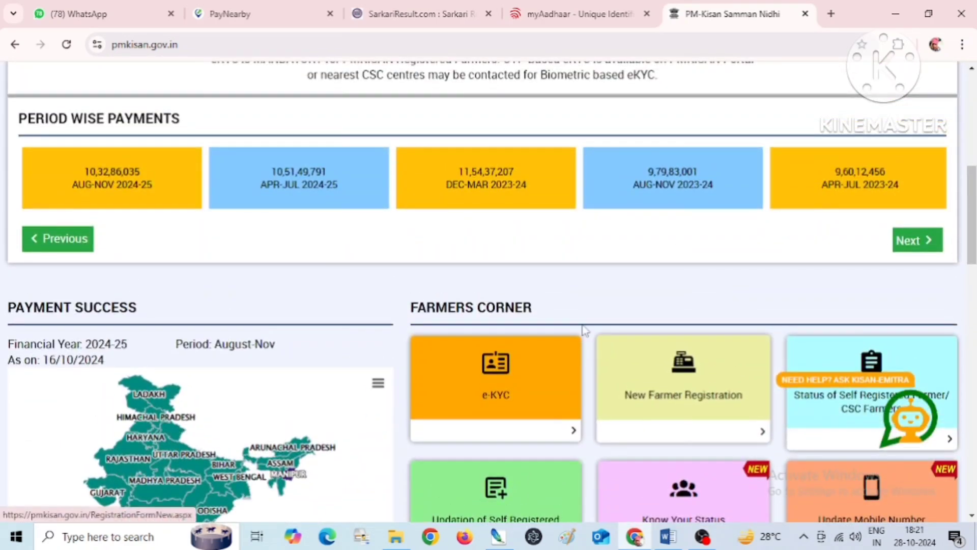
{"action": "scroll", "coordinate": [560, 308], "scroll_direction": "down", "scroll_amount": 1}
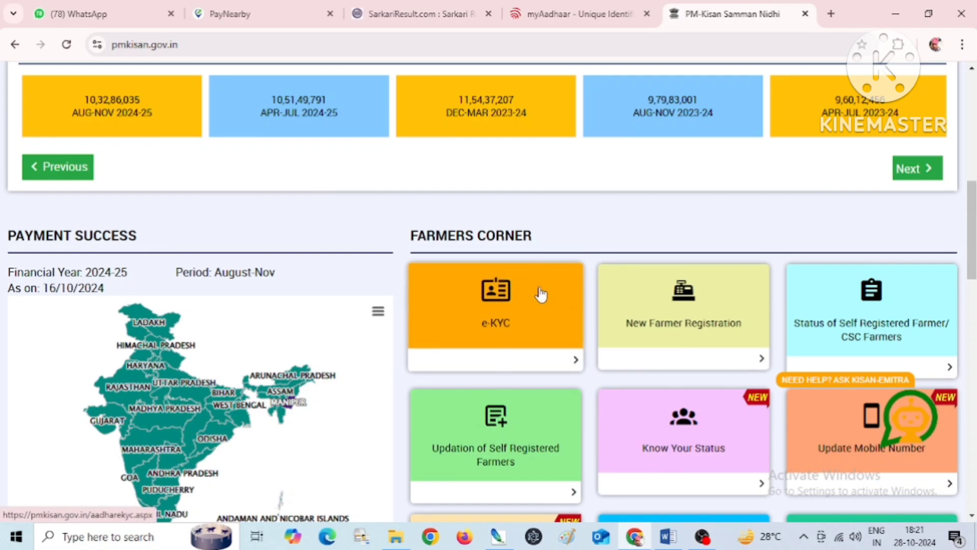
{"action": "scroll", "coordinate": [539, 294], "scroll_direction": "down", "scroll_amount": 2}
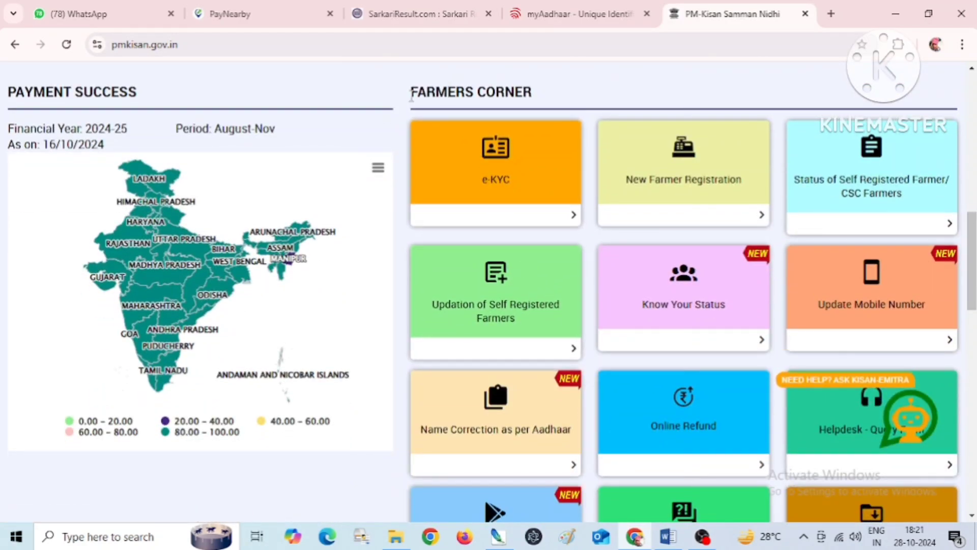
Open New Farmer Registration from the Farmers Corner section
{"action": "left_click_drag", "start_coordinate": [406, 92], "coordinate": [540, 108]}
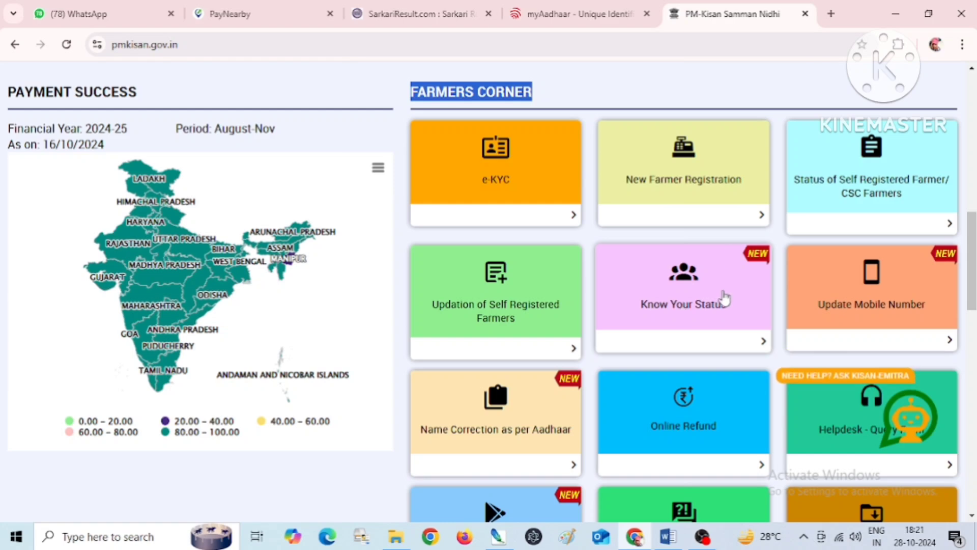
{"action": "left_click", "coordinate": [661, 192]}
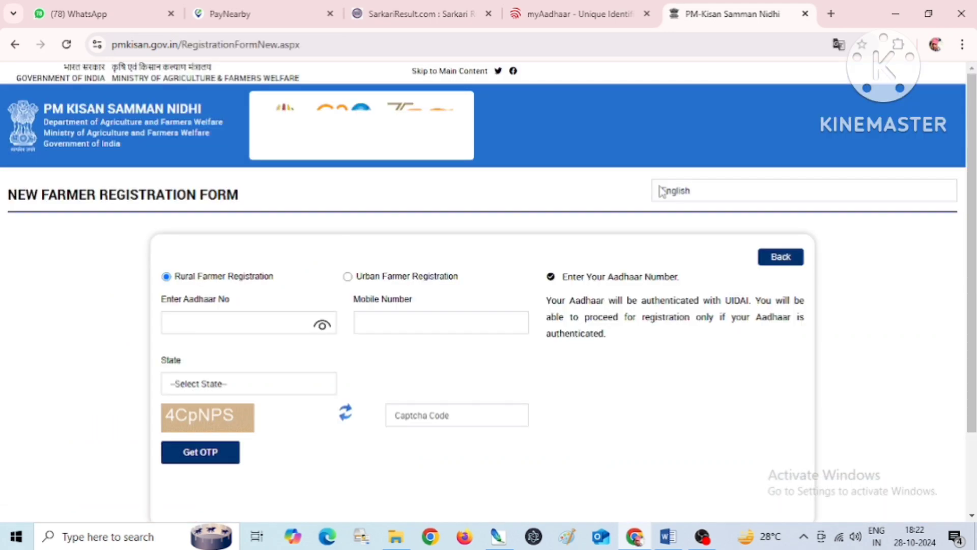
Review the Rural and Urban Farmer Registration options on the registration form
{"action": "scroll", "coordinate": [662, 192], "scroll_direction": "down", "scroll_amount": 2}
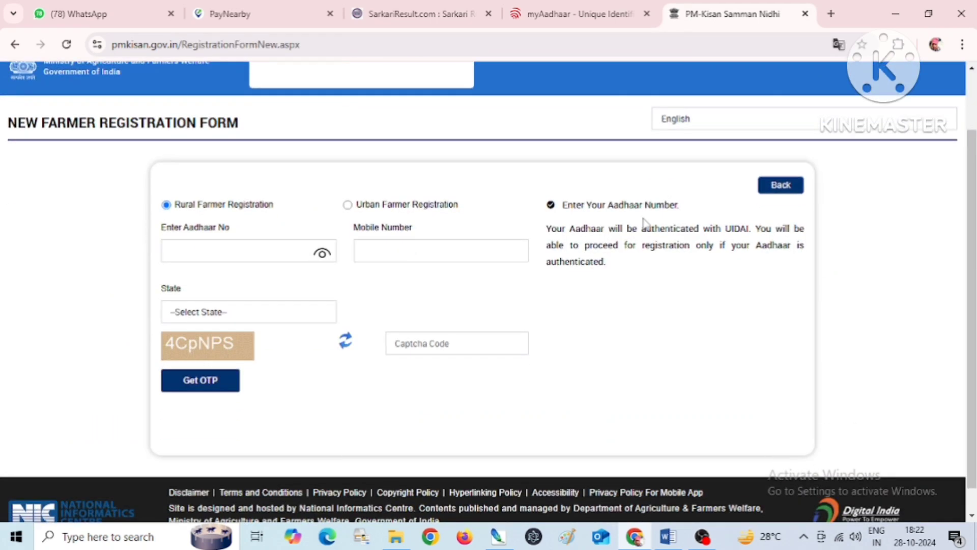
{"action": "left_click_drag", "start_coordinate": [176, 208], "coordinate": [282, 216]}
{"action": "left_click_drag", "start_coordinate": [358, 209], "coordinate": [462, 209]}
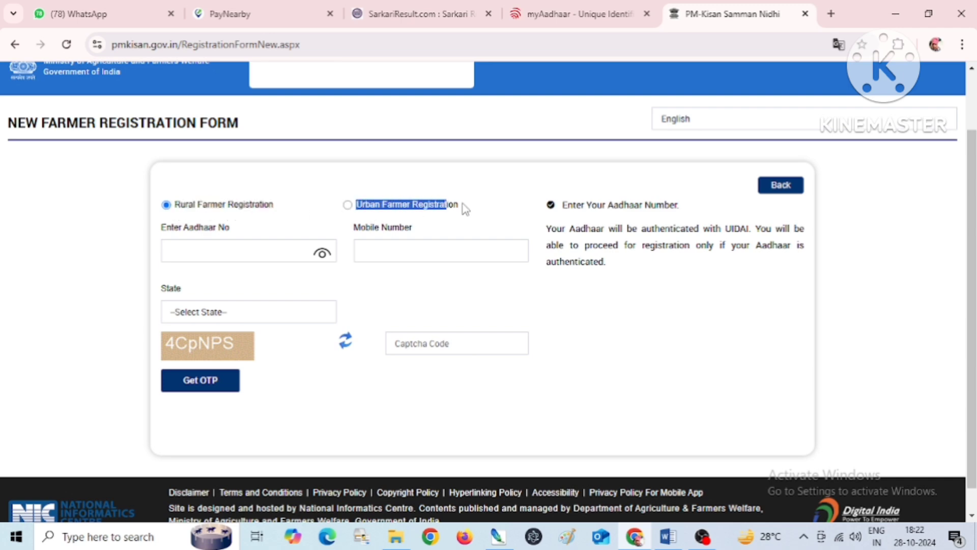
{"action": "left_click", "coordinate": [272, 211]}
{"action": "left_click_drag", "start_coordinate": [272, 211], "coordinate": [210, 207]}
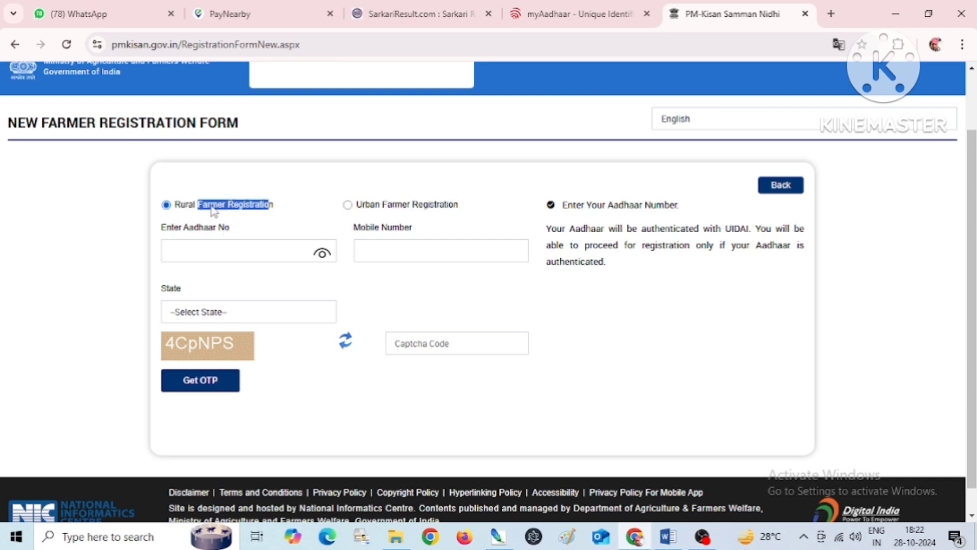
{"action": "left_click_drag", "start_coordinate": [358, 209], "coordinate": [459, 210]}
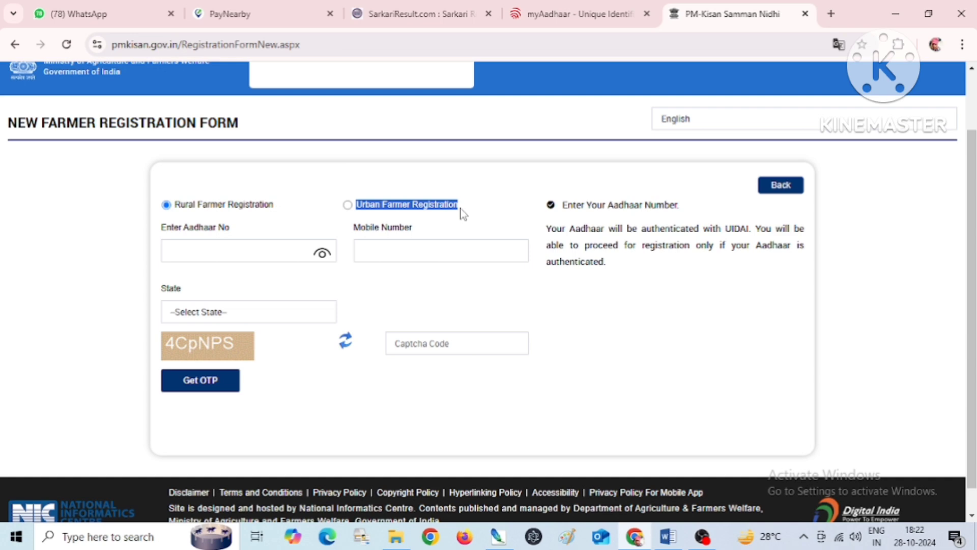
Enter the farmer's Aadhaar number and mobile number with Rural Farmer Registration selected
{"action": "left_click", "coordinate": [237, 250]}
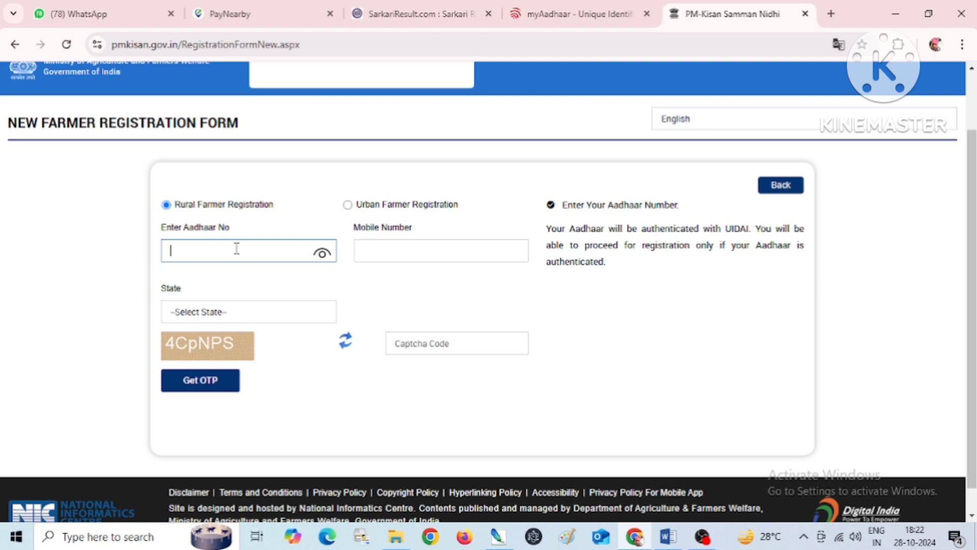
{"action": "type", "text": "12345678901"}
{"action": "left_click", "coordinate": [388, 246]}
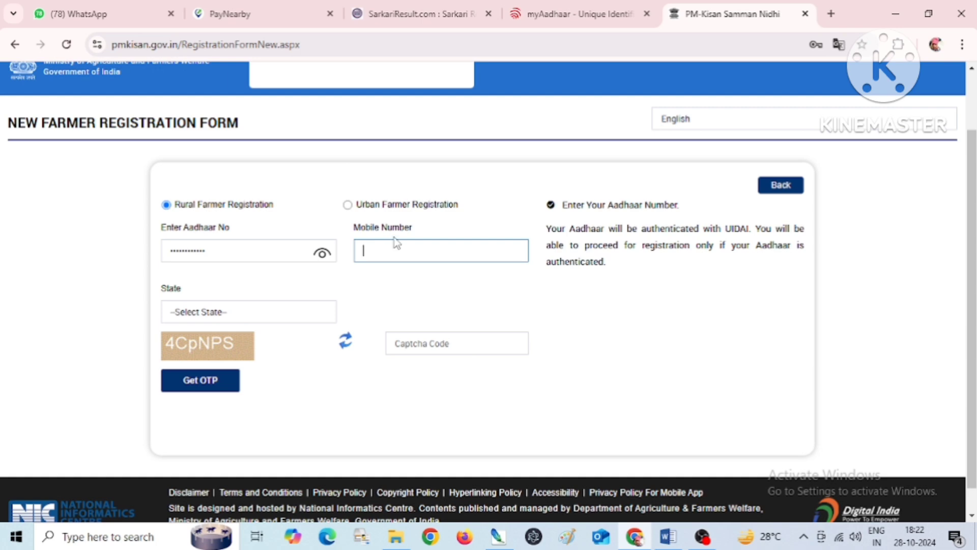
Set the state to MADHYA PRADESH
{"action": "left_click", "coordinate": [232, 310]}
{"action": "key", "text": "m"}
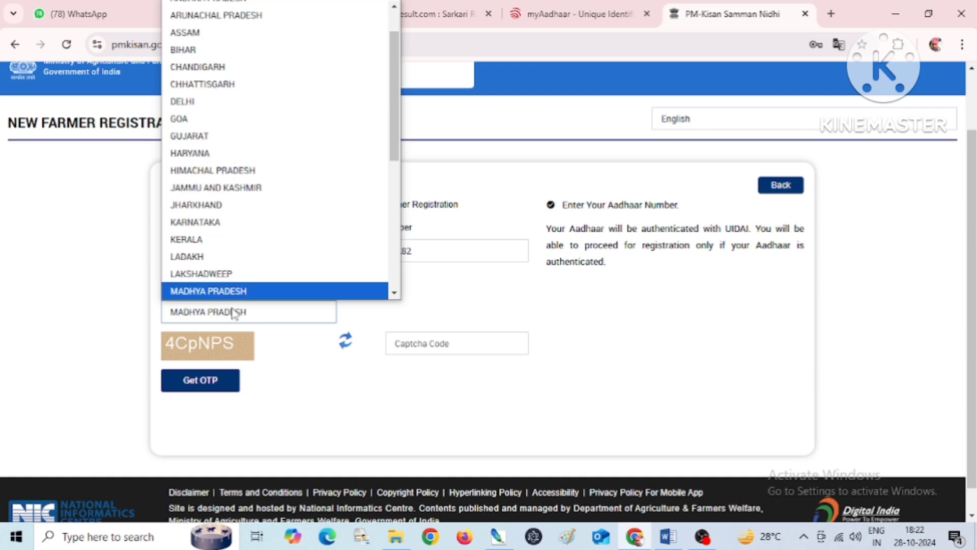
{"action": "key", "text": "Return"}
Enter the captcha code shown and request the OTP
{"action": "left_click", "coordinate": [414, 350]}
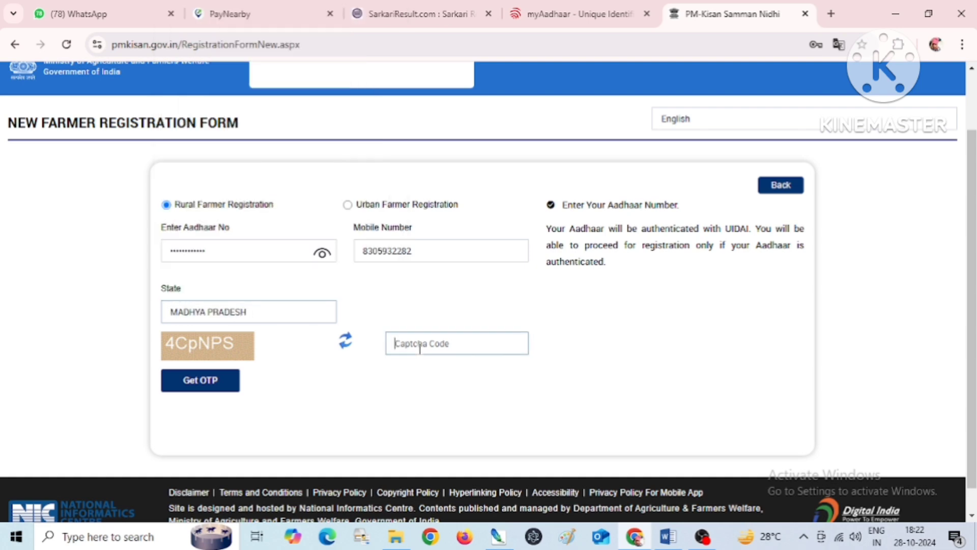
{"action": "type", "text": "4"}
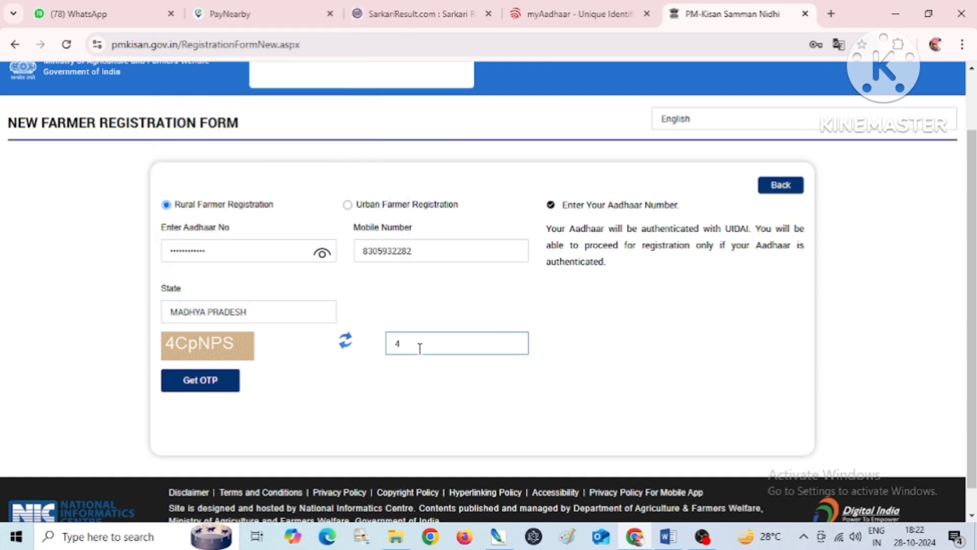
{"action": "type", "text": "CpNPS"}
{"action": "left_click", "coordinate": [210, 385]}
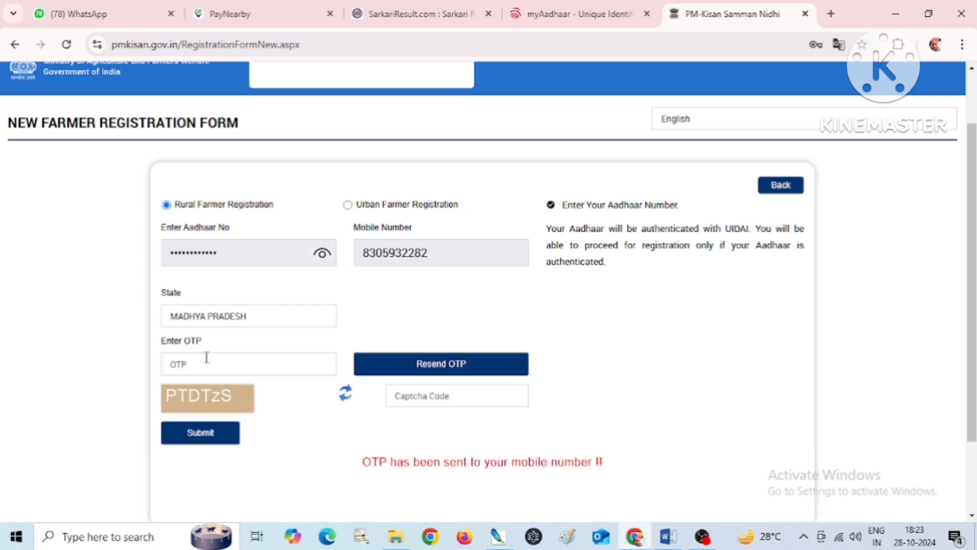
Enter the new captcha and the OTP received on the mobile, then submit the form
{"action": "left_click", "coordinate": [206, 359]}
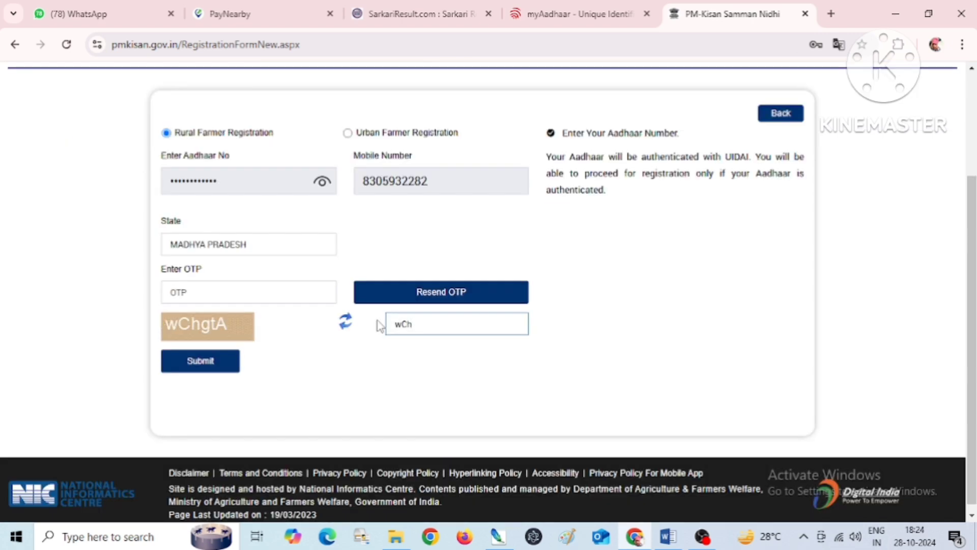
{"action": "type", "text": "gtA"}
{"action": "left_click", "coordinate": [217, 301]}
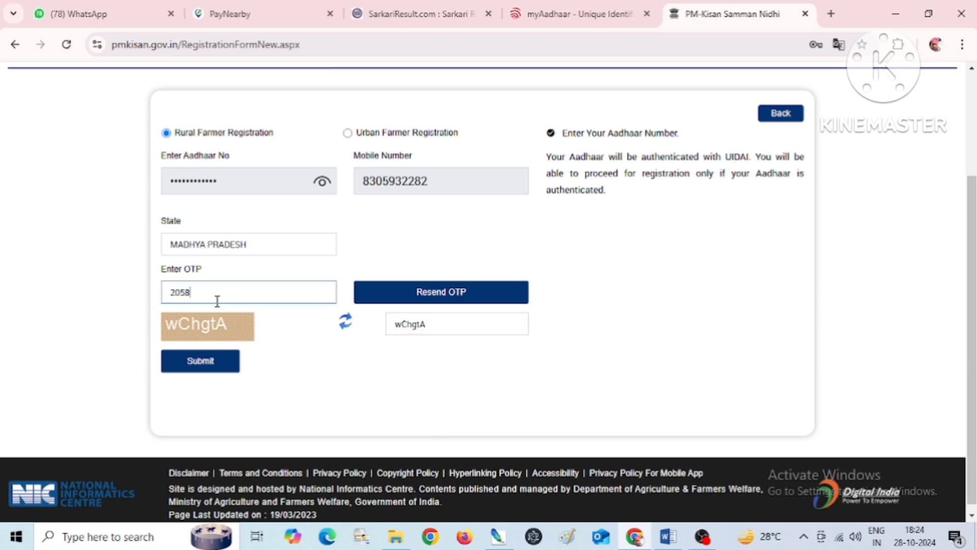
{"action": "left_click", "coordinate": [204, 370]}
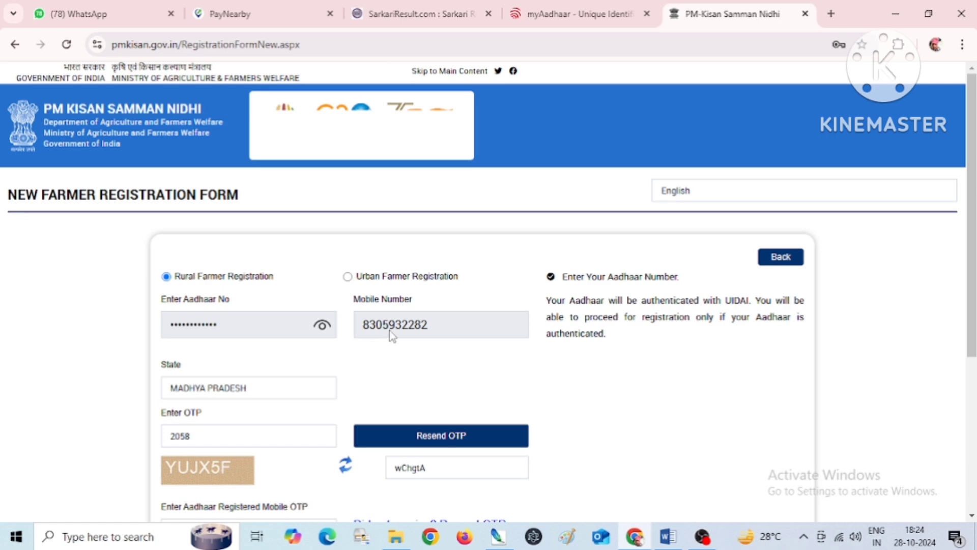
Enter the Aadhaar-registered mobile OTP and the captcha, then verify the Aadhaar OTP
{"action": "scroll", "coordinate": [392, 336], "scroll_direction": "down", "scroll_amount": 3}
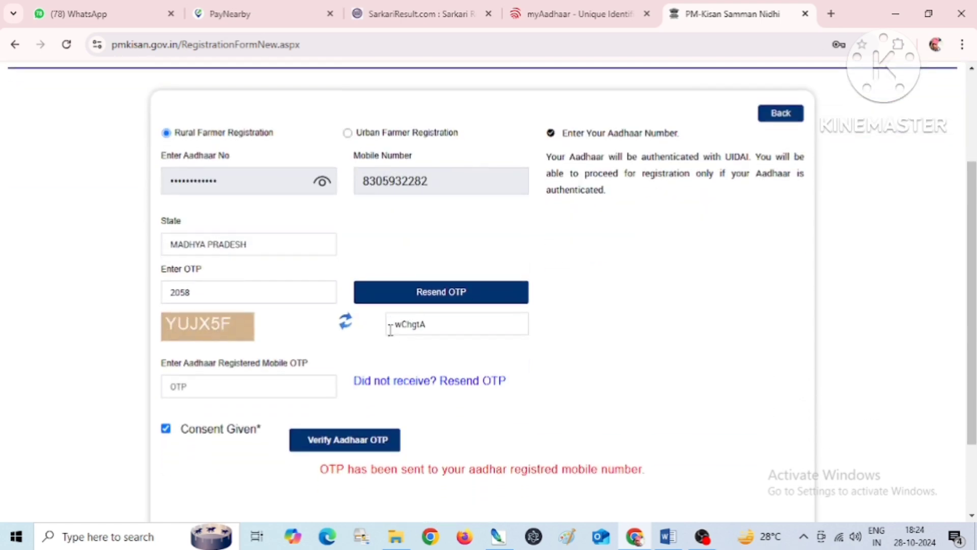
{"action": "left_click", "coordinate": [303, 391]}
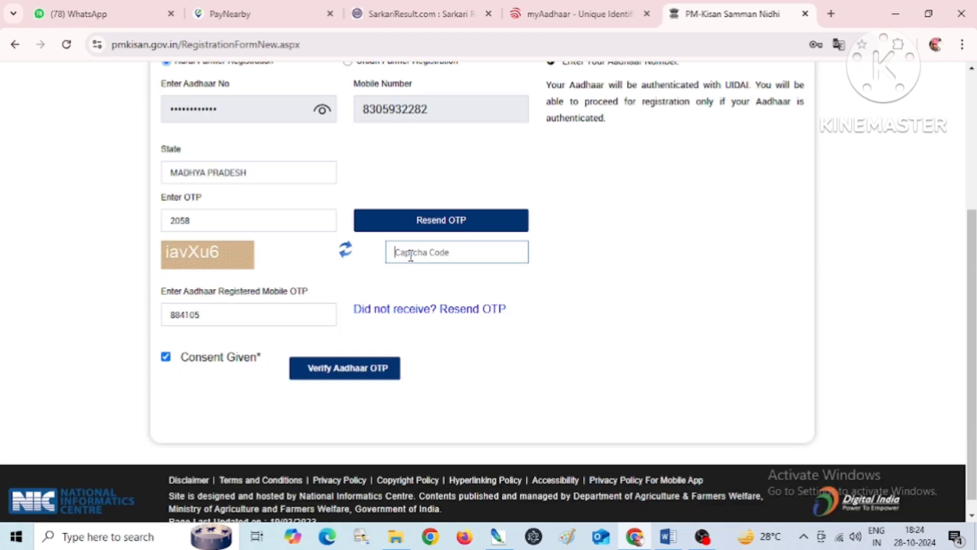
{"action": "double_click", "coordinate": [222, 319]}
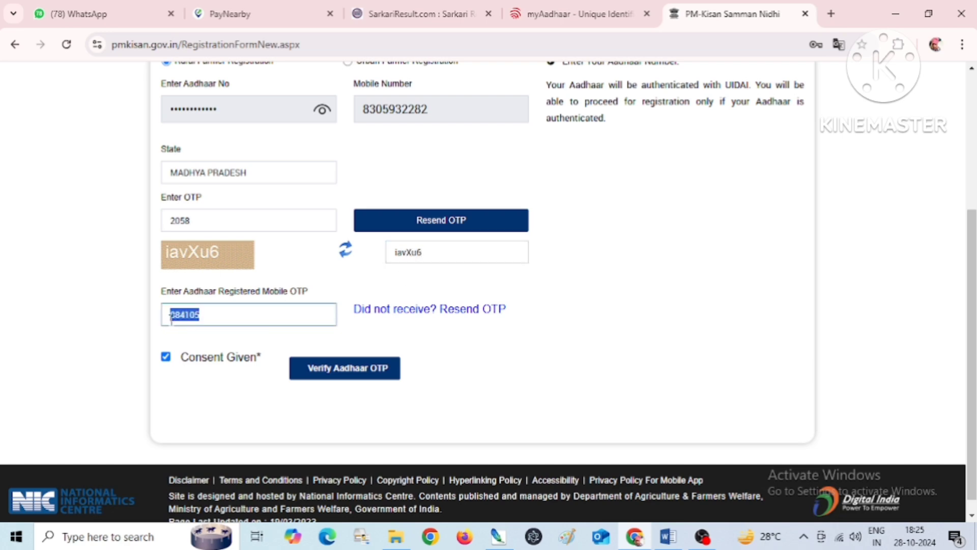
{"action": "left_click", "coordinate": [349, 379]}
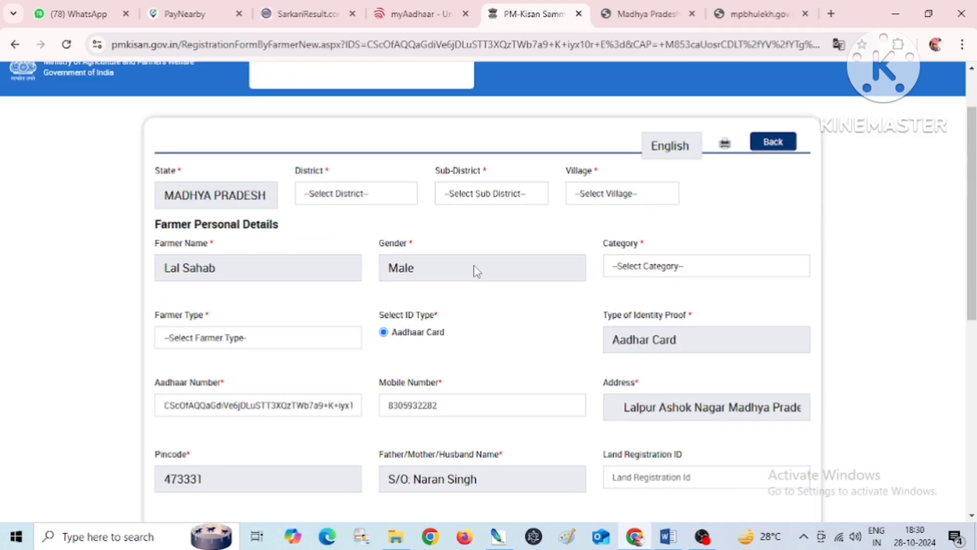
Set the district to ASHOKNAGAR
{"action": "scroll", "coordinate": [477, 271], "scroll_direction": "down", "scroll_amount": 1}
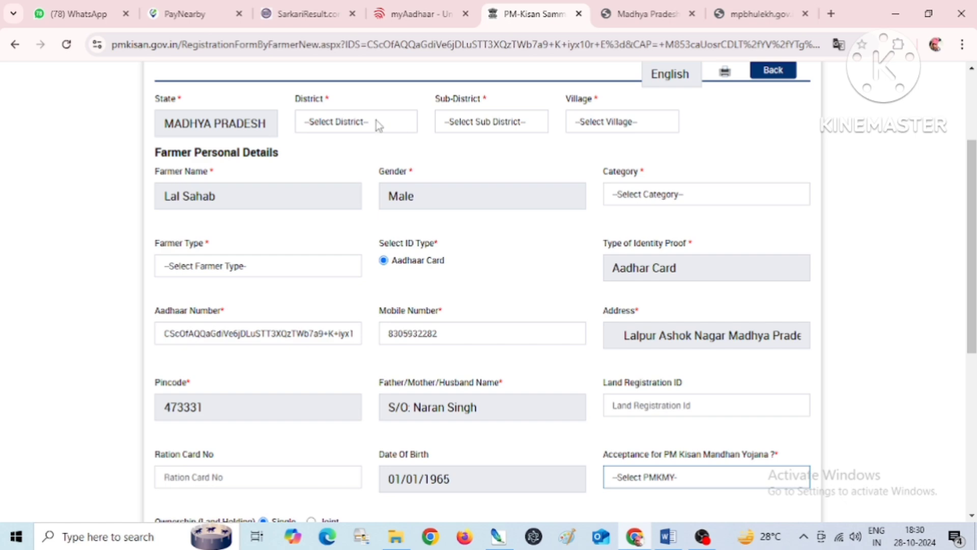
{"action": "left_click", "coordinate": [340, 125]}
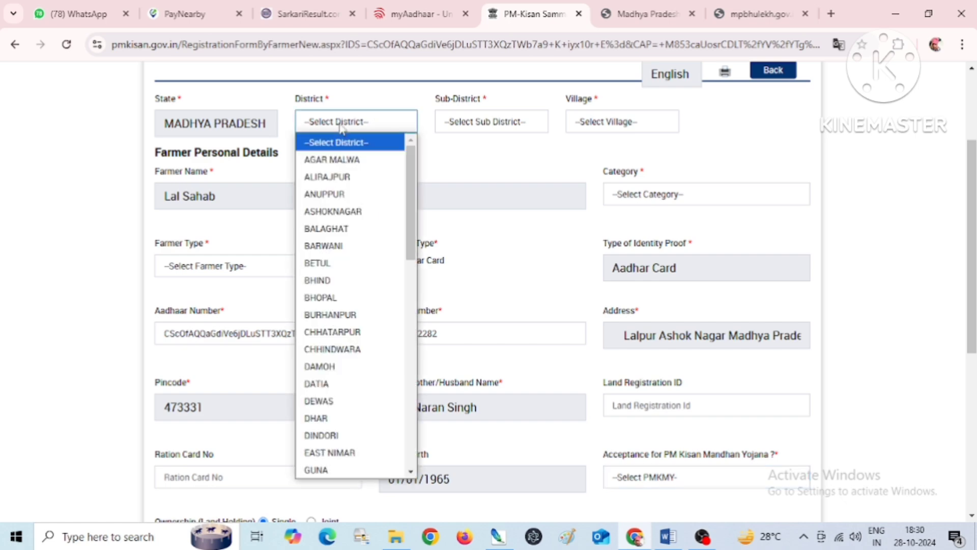
{"action": "left_click", "coordinate": [362, 213]}
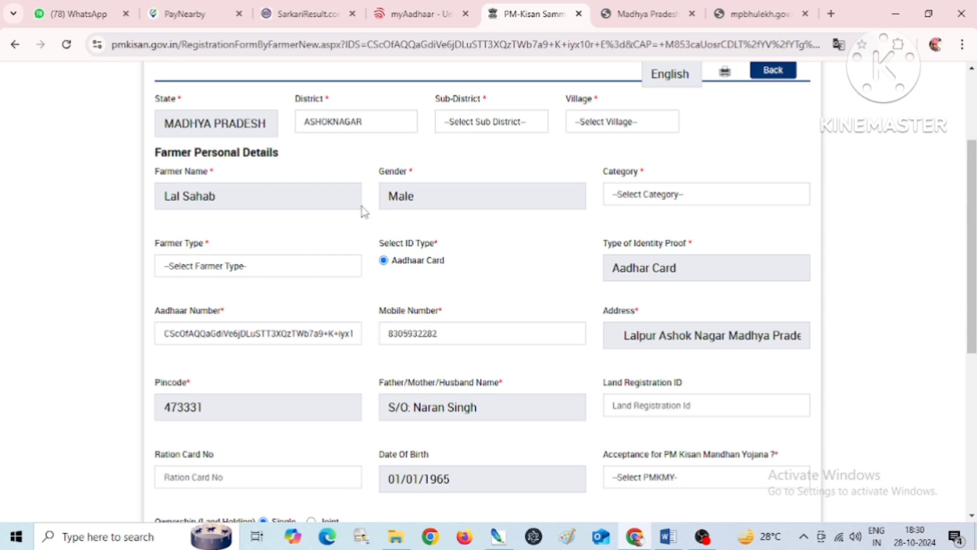
Set the sub-district to Ashoknagar and search for and pick the village Lalpur - (500497)
{"action": "left_click", "coordinate": [484, 128]}
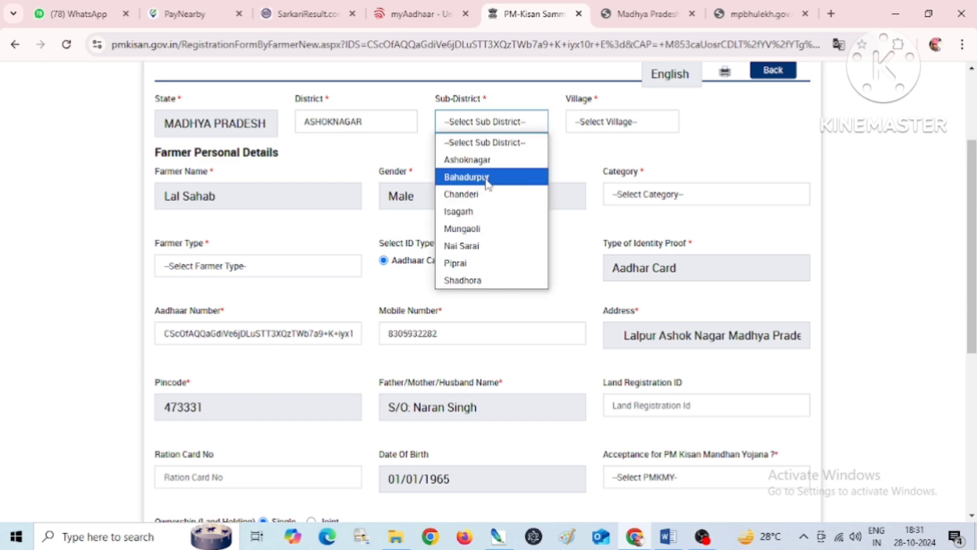
{"action": "left_click", "coordinate": [487, 162]}
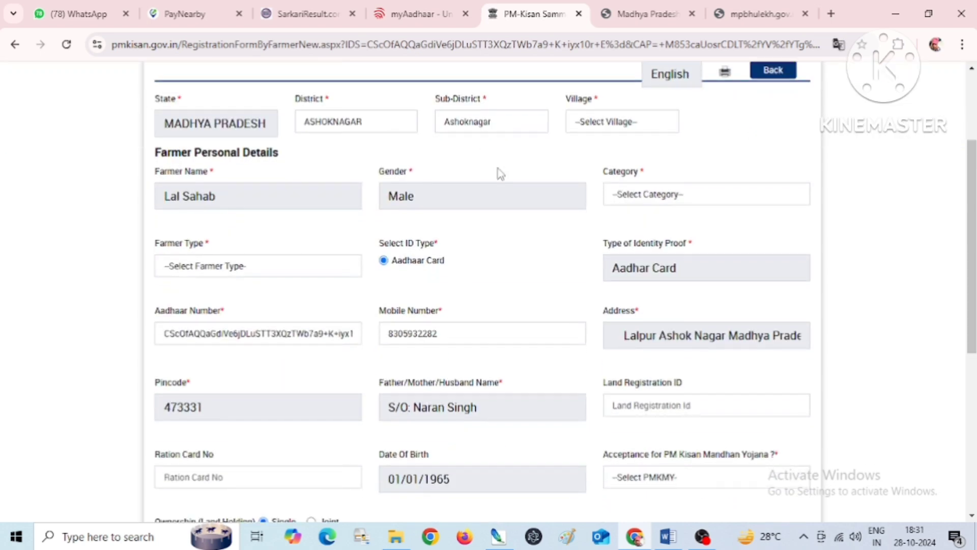
{"action": "left_click_drag", "start_coordinate": [571, 100], "coordinate": [619, 110]}
{"action": "left_click", "coordinate": [614, 126]}
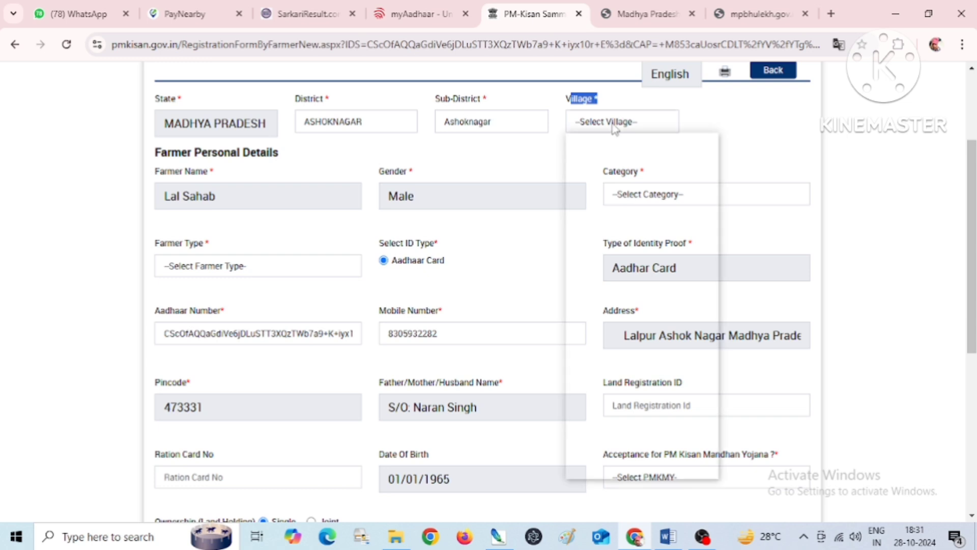
{"action": "type", "text": "lal"}
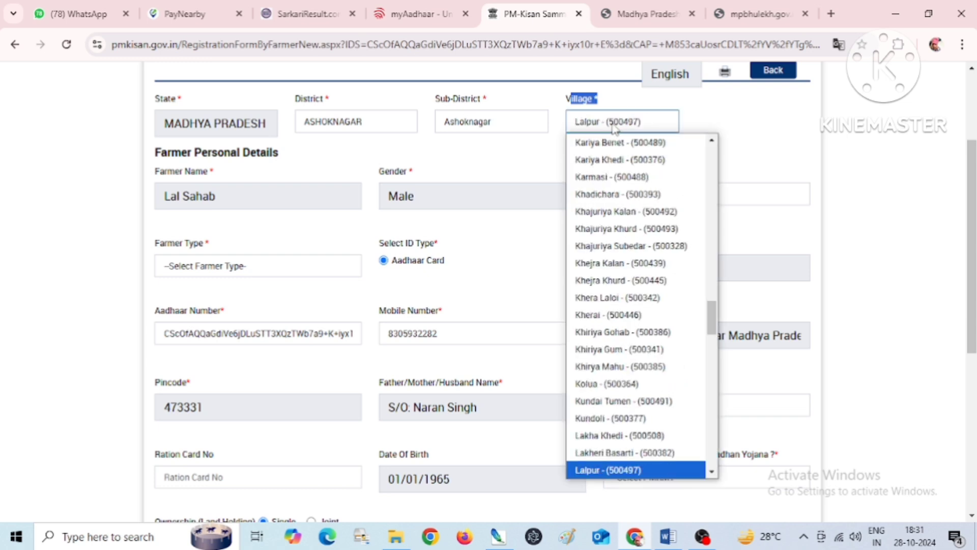
{"action": "key", "text": "Return"}
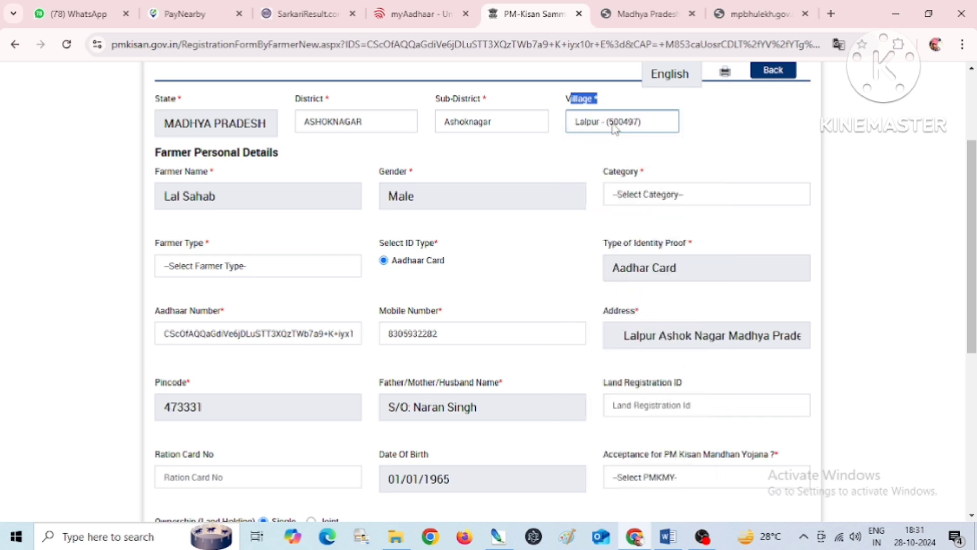
Set the farmer's category to General/Others
{"action": "left_click", "coordinate": [539, 154]}
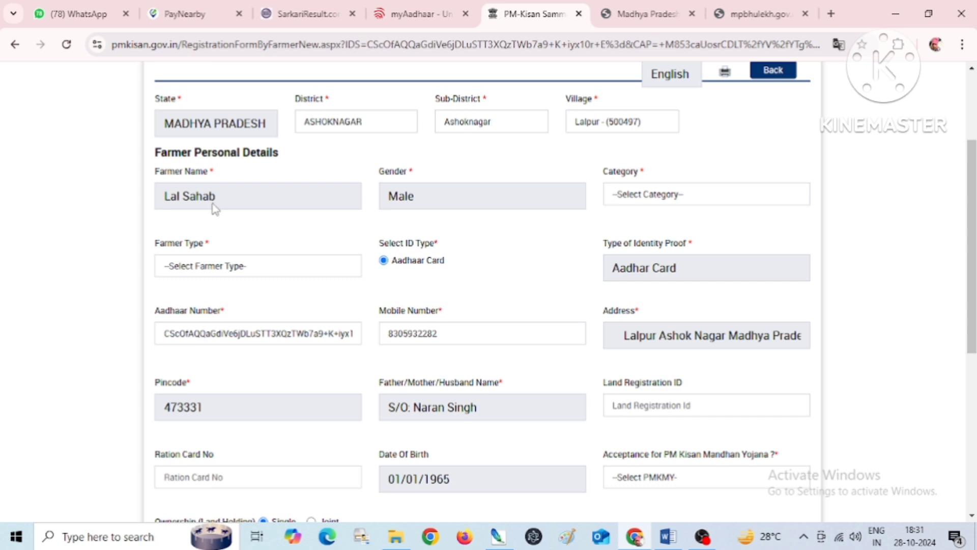
{"action": "left_click_drag", "start_coordinate": [213, 196], "coordinate": [151, 195]}
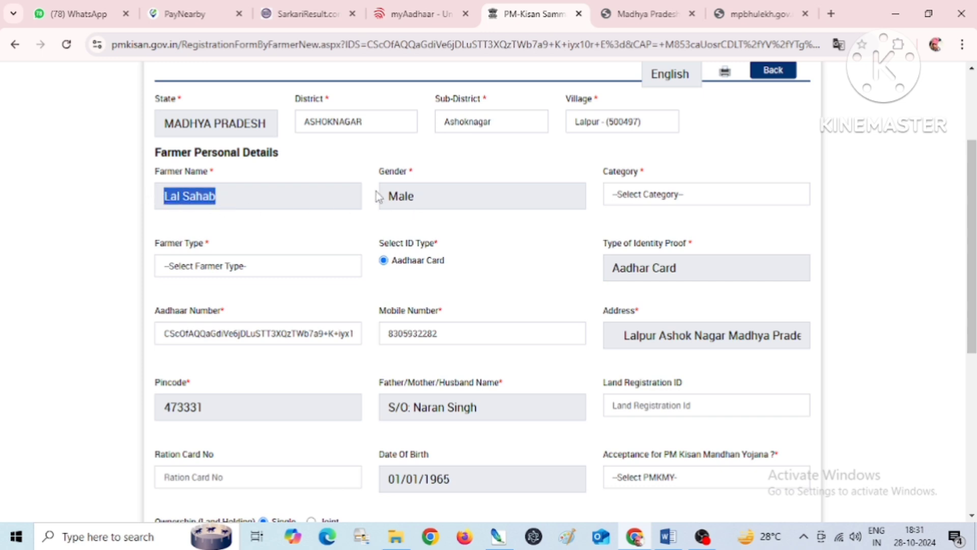
{"action": "left_click_drag", "start_coordinate": [597, 170], "coordinate": [644, 174]}
{"action": "left_click", "coordinate": [665, 200]}
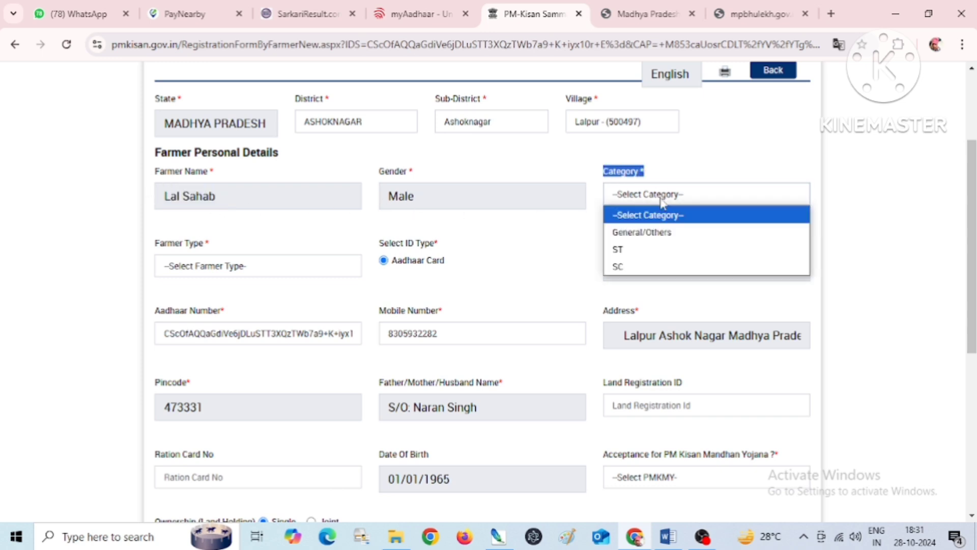
{"action": "left_click", "coordinate": [652, 240]}
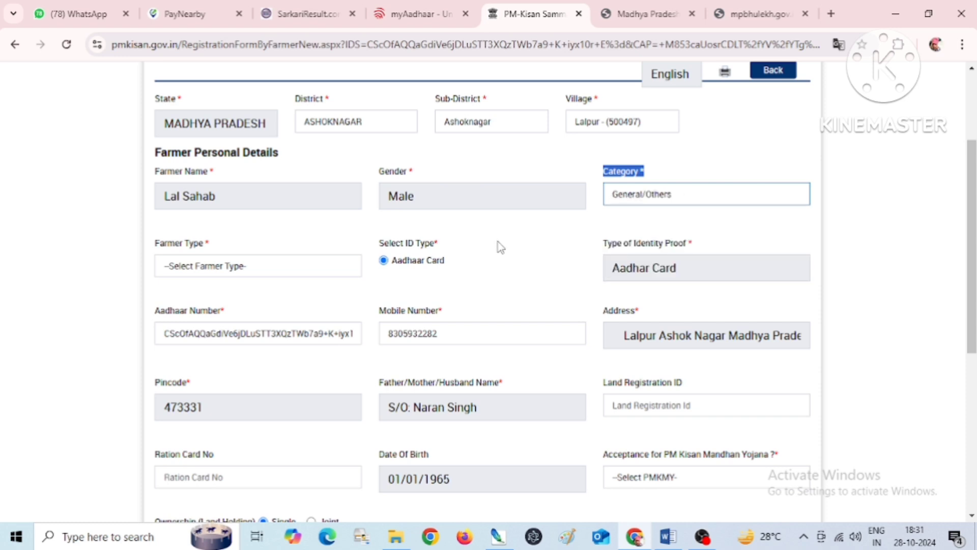
Set the farmer type to Small (1-2Ha)
{"action": "left_click", "coordinate": [165, 249]}
{"action": "left_click_drag", "start_coordinate": [166, 249], "coordinate": [214, 253]}
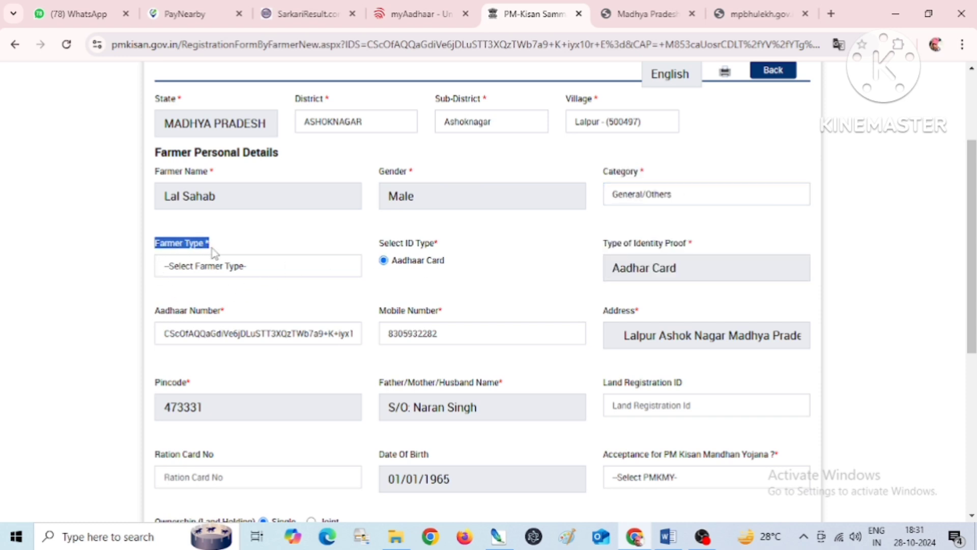
{"action": "left_click", "coordinate": [240, 272]}
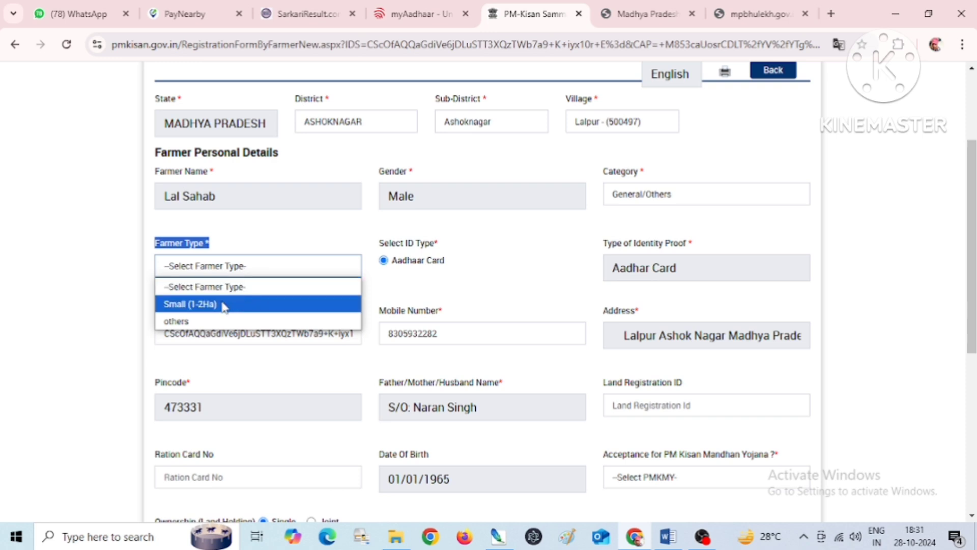
{"action": "left_click", "coordinate": [184, 305]}
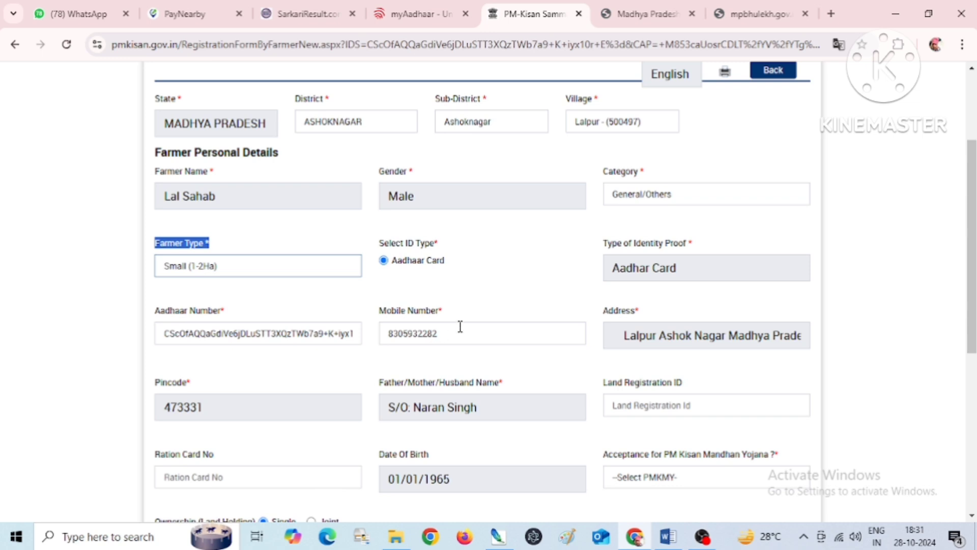
Set Acceptance for PM Kisan Mandhan Yojana to Yes
{"action": "scroll", "coordinate": [541, 333], "scroll_direction": "down", "scroll_amount": 3}
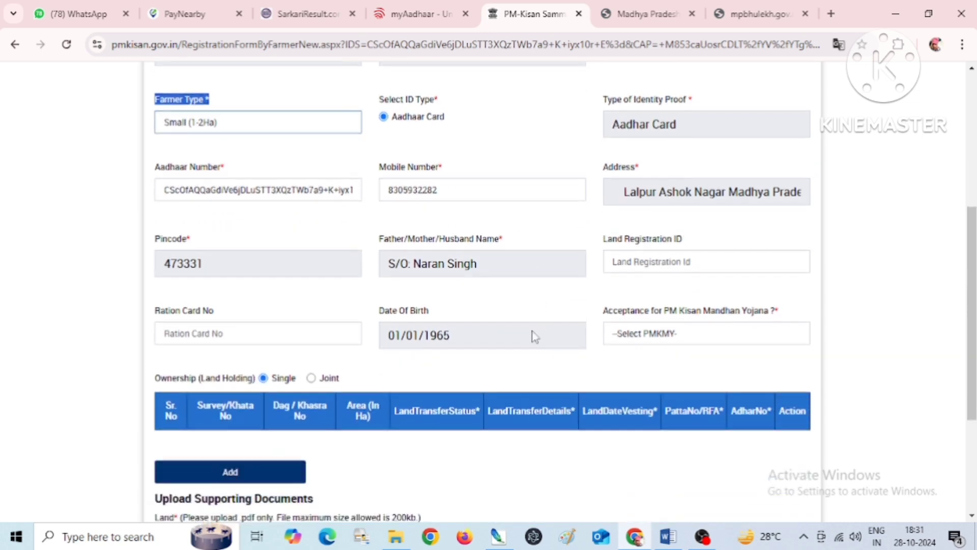
{"action": "left_click_drag", "start_coordinate": [603, 240], "coordinate": [694, 244]}
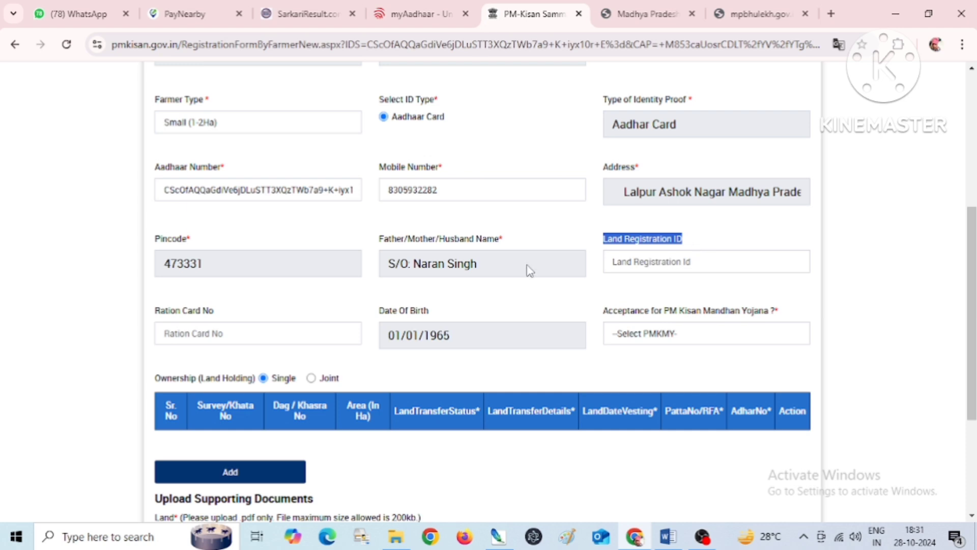
{"action": "left_click", "coordinate": [224, 320]}
{"action": "left_click_drag", "start_coordinate": [224, 320], "coordinate": [150, 314]}
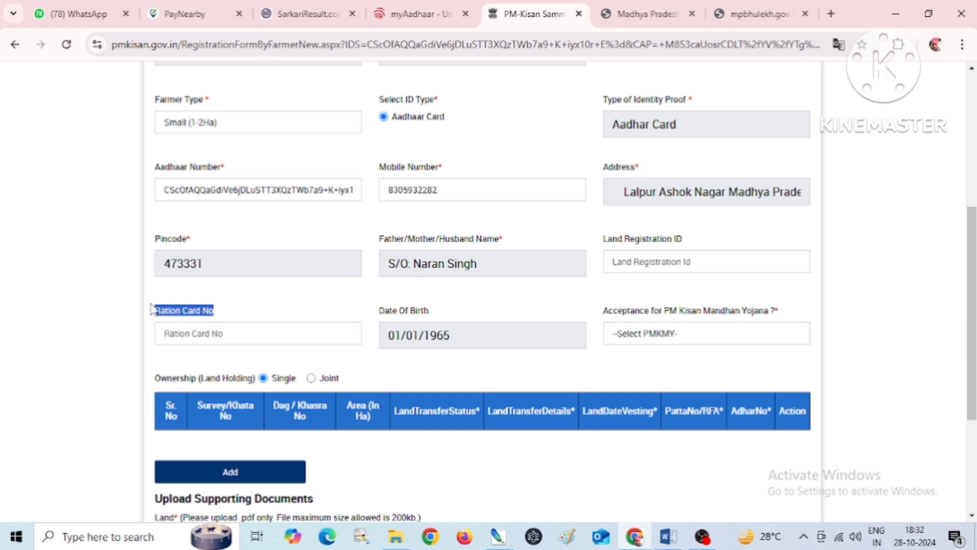
{"action": "left_click", "coordinate": [631, 340]}
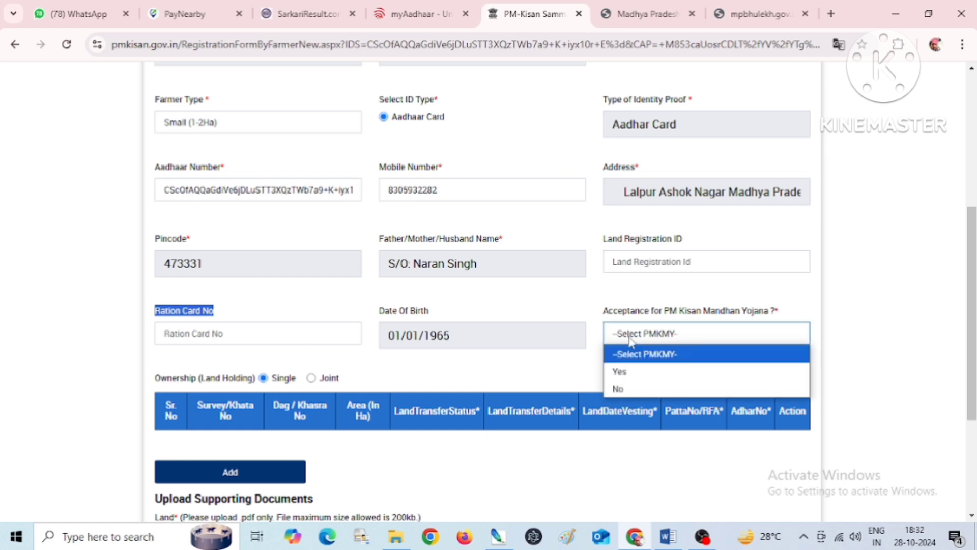
{"action": "left_click_drag", "start_coordinate": [602, 316], "coordinate": [675, 331]}
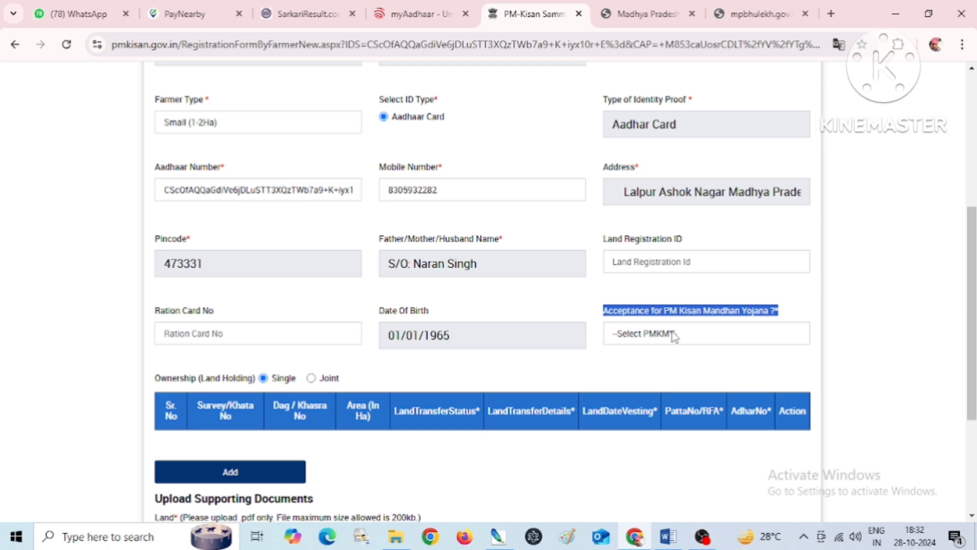
{"action": "left_click", "coordinate": [674, 336]}
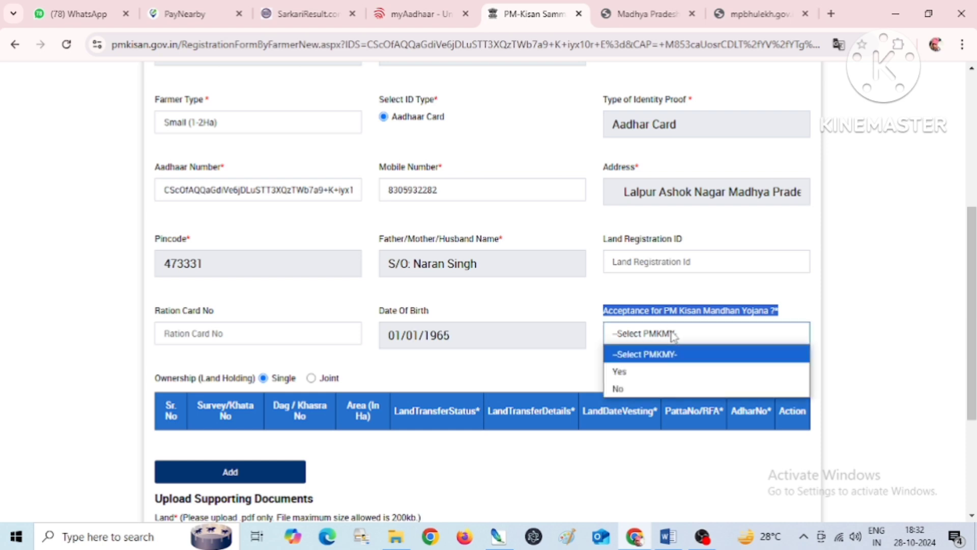
{"action": "left_click", "coordinate": [628, 372]}
{"action": "left_click", "coordinate": [561, 368]}
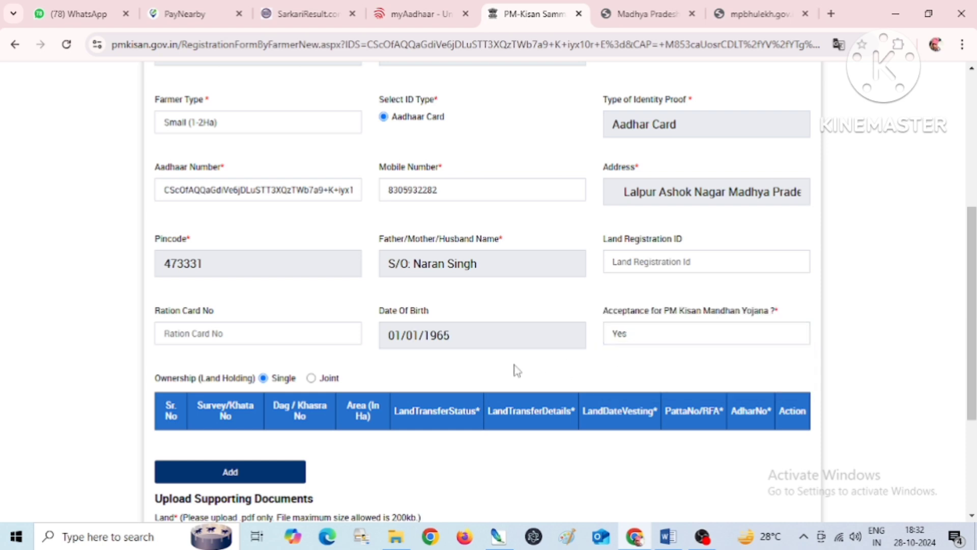
Open the land detail entry form for single ownership and set the Survey/Khata No to 204
{"action": "scroll", "coordinate": [504, 365], "scroll_direction": "down", "scroll_amount": 4}
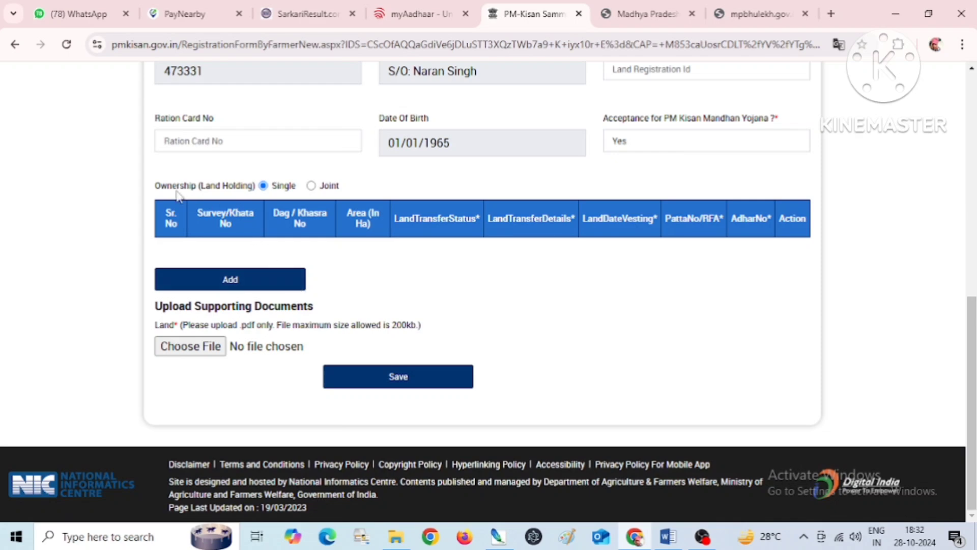
{"action": "left_click_drag", "start_coordinate": [155, 186], "coordinate": [349, 201]}
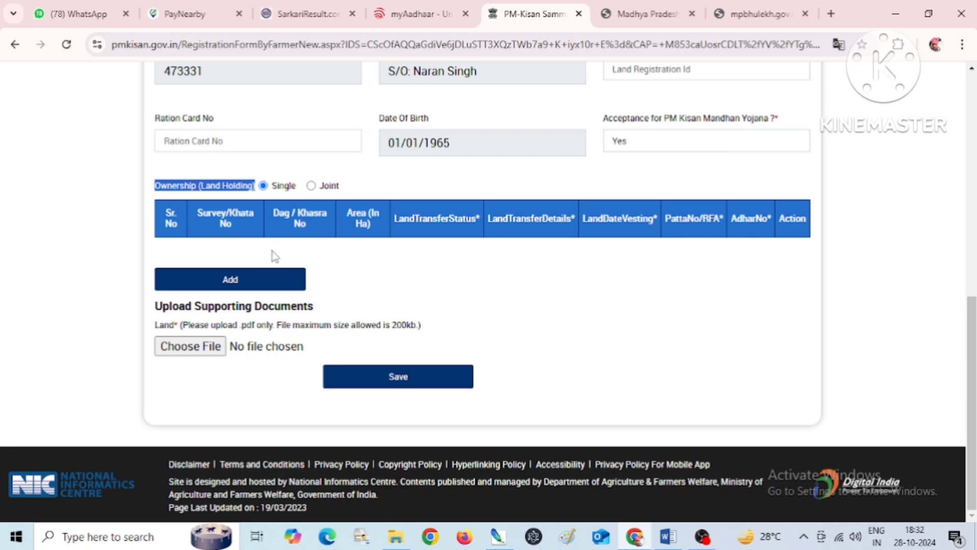
{"action": "left_click", "coordinate": [234, 281]}
{"action": "left_click", "coordinate": [208, 348]}
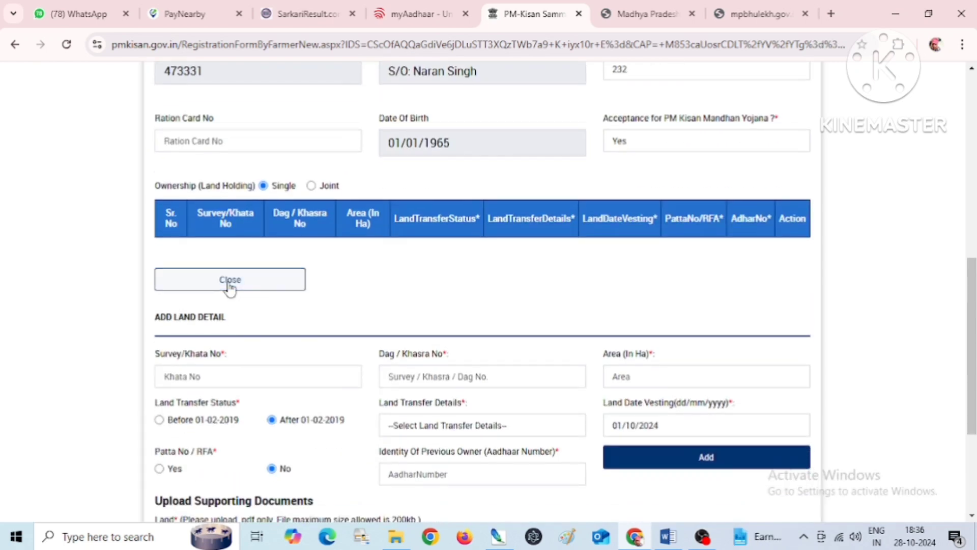
{"action": "left_click", "coordinate": [238, 377]}
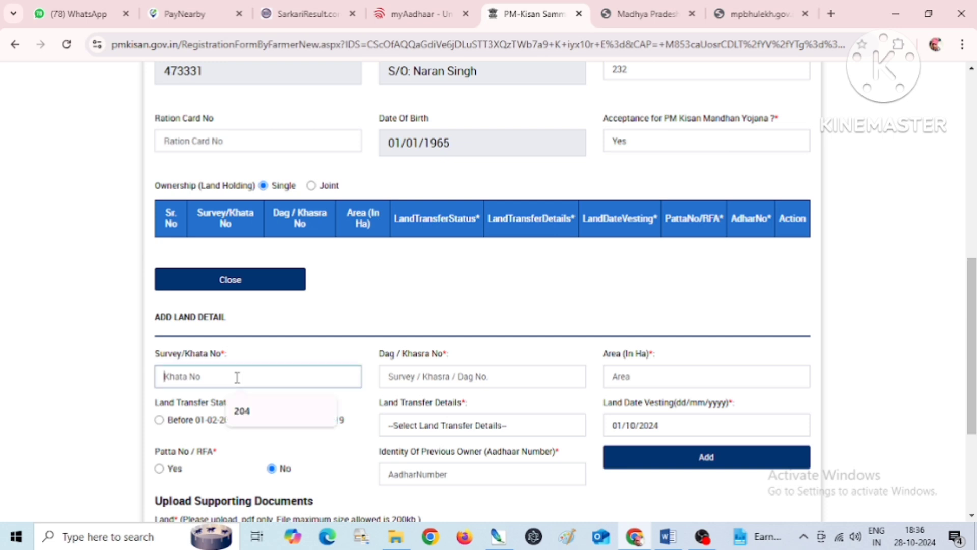
{"action": "left_click", "coordinate": [242, 410]}
{"action": "left_click", "coordinate": [312, 416]}
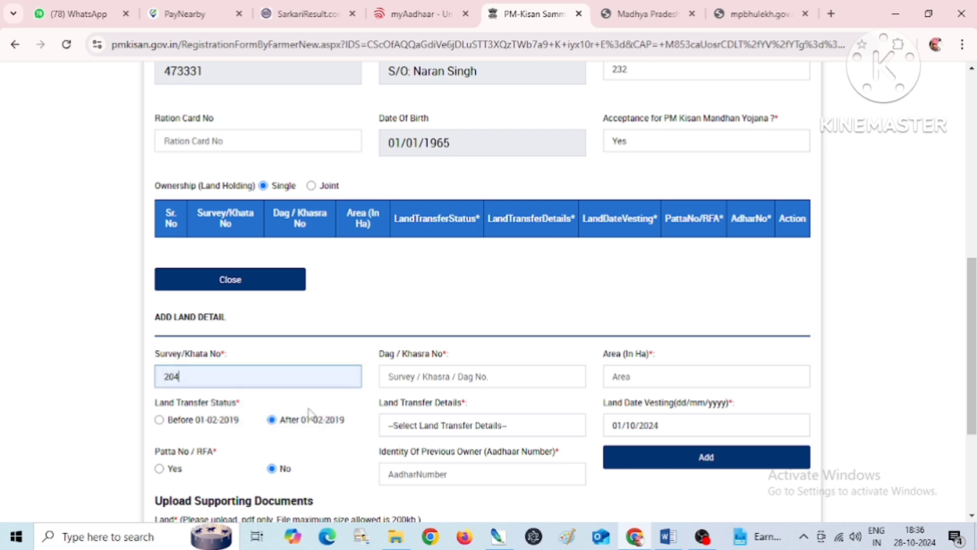
Enter 204 as the Dag / Khasra number and dismiss the pop-up
{"action": "left_click_drag", "start_coordinate": [448, 361], "coordinate": [386, 355]}
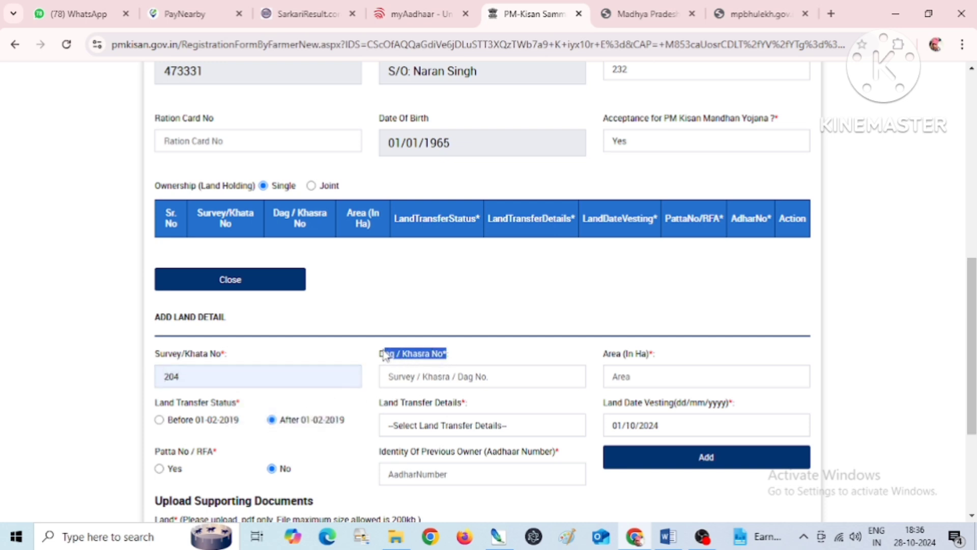
{"action": "left_click", "coordinate": [407, 376]}
{"action": "left_click", "coordinate": [466, 436]}
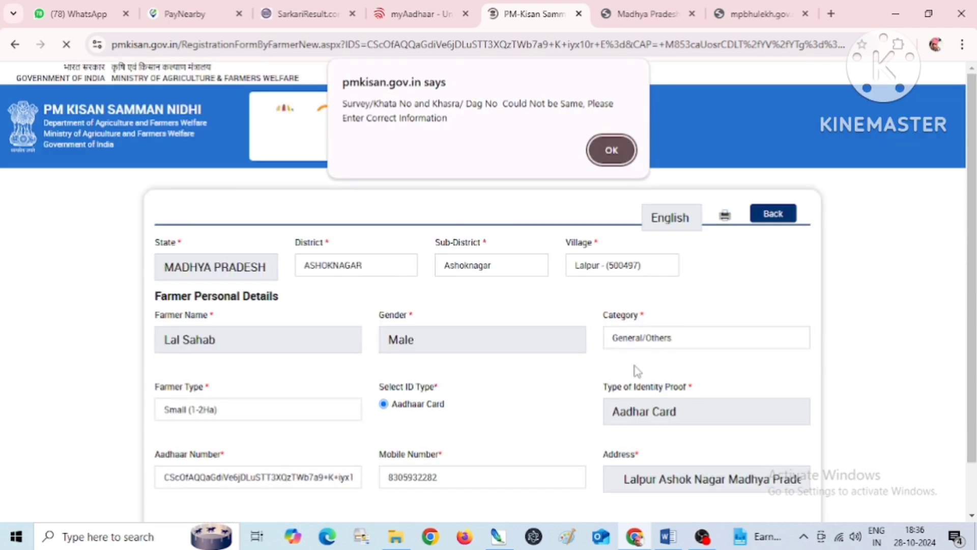
{"action": "left_click", "coordinate": [612, 149]}
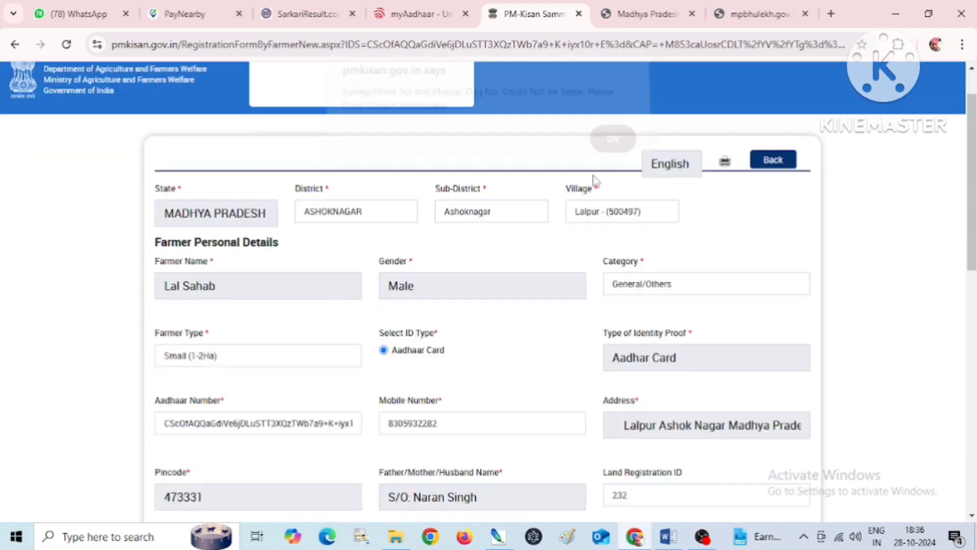
Set the land area to 0.4660 hectares
{"action": "left_click", "coordinate": [627, 382]}
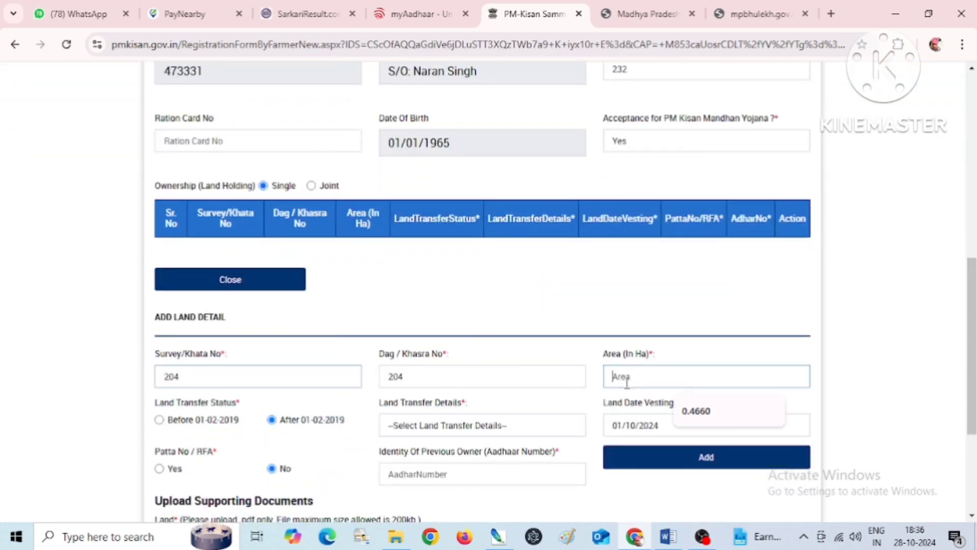
{"action": "left_click_drag", "start_coordinate": [604, 353], "coordinate": [648, 369]}
{"action": "left_click", "coordinate": [649, 377]}
{"action": "left_click", "coordinate": [696, 415]}
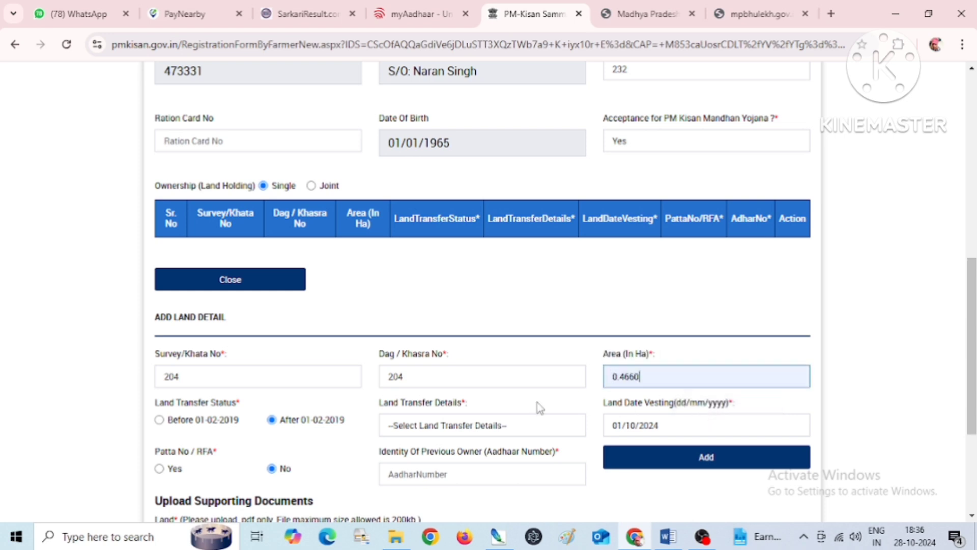
Set the land transfer details to Death of Father
{"action": "left_click_drag", "start_coordinate": [155, 402], "coordinate": [249, 406]}
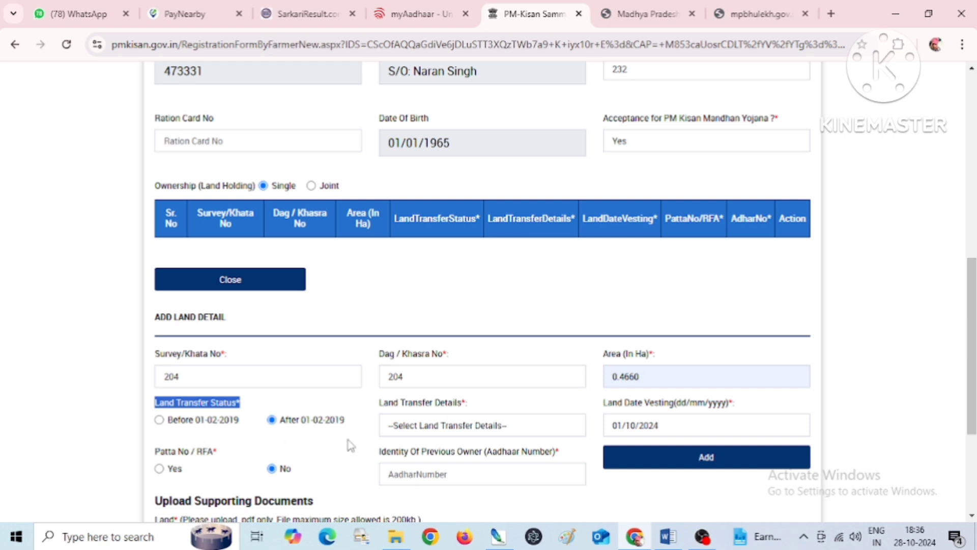
{"action": "left_click", "coordinate": [431, 431]}
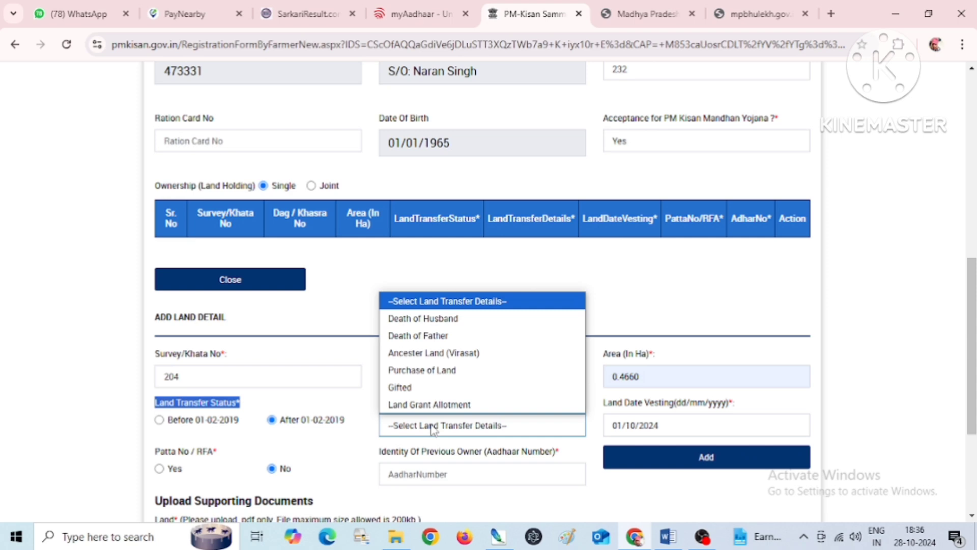
{"action": "left_click", "coordinate": [421, 340]}
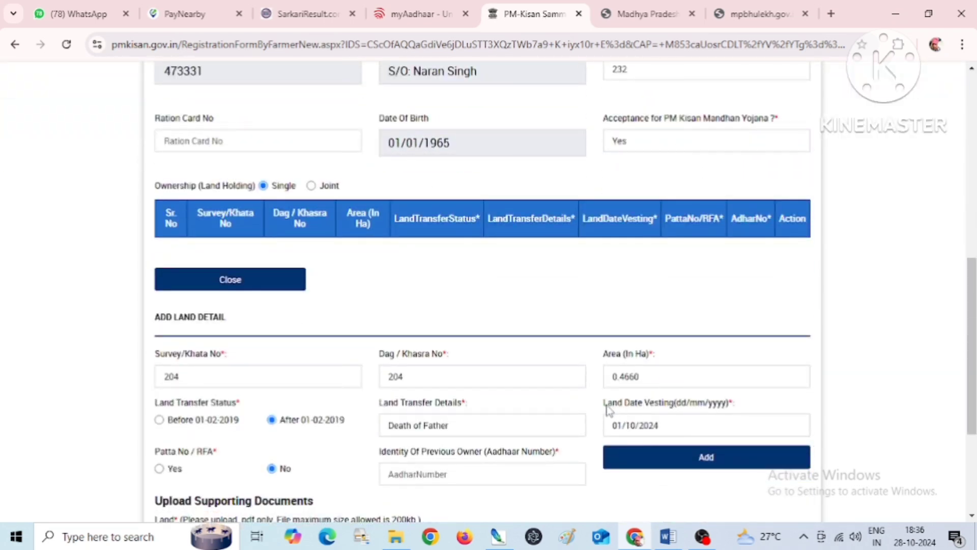
Enter the previous owner's Aadhaar number and add the land record to the holdings table
{"action": "left_click_drag", "start_coordinate": [607, 405], "coordinate": [700, 417]}
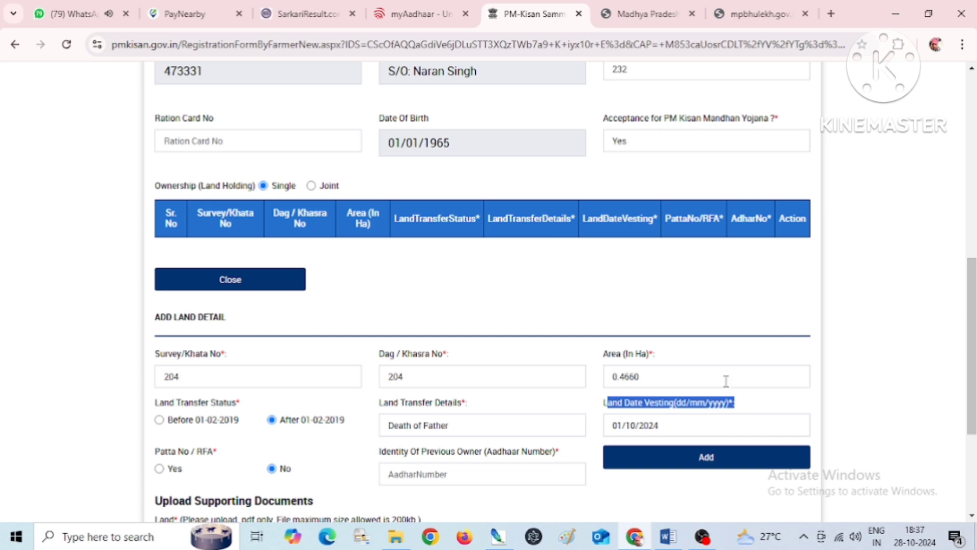
{"action": "left_click", "coordinate": [759, 402]}
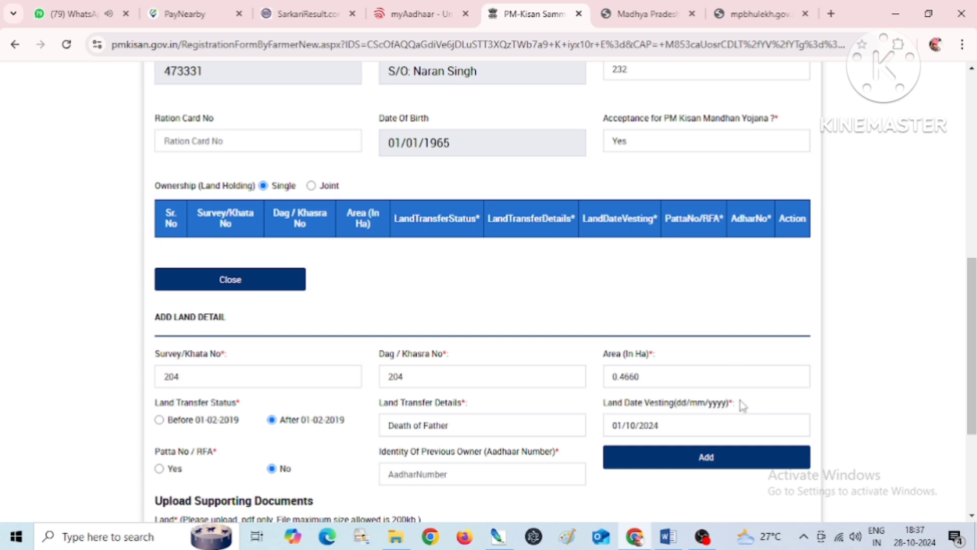
{"action": "scroll", "coordinate": [743, 405], "scroll_direction": "down", "scroll_amount": 1}
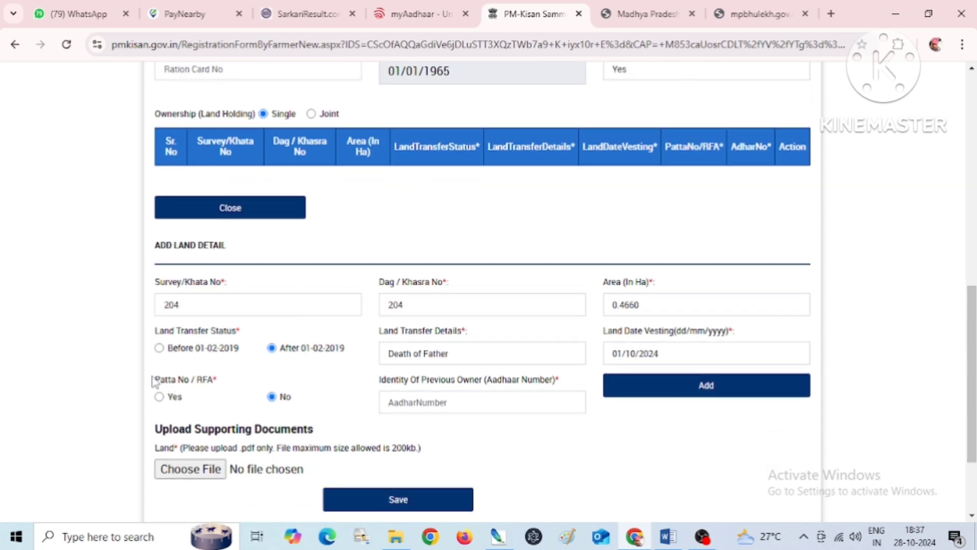
{"action": "left_click_drag", "start_coordinate": [152, 382], "coordinate": [242, 387]}
{"action": "left_click", "coordinate": [241, 385]}
{"action": "left_click_drag", "start_coordinate": [382, 384], "coordinate": [489, 410]}
{"action": "left_click", "coordinate": [494, 402]}
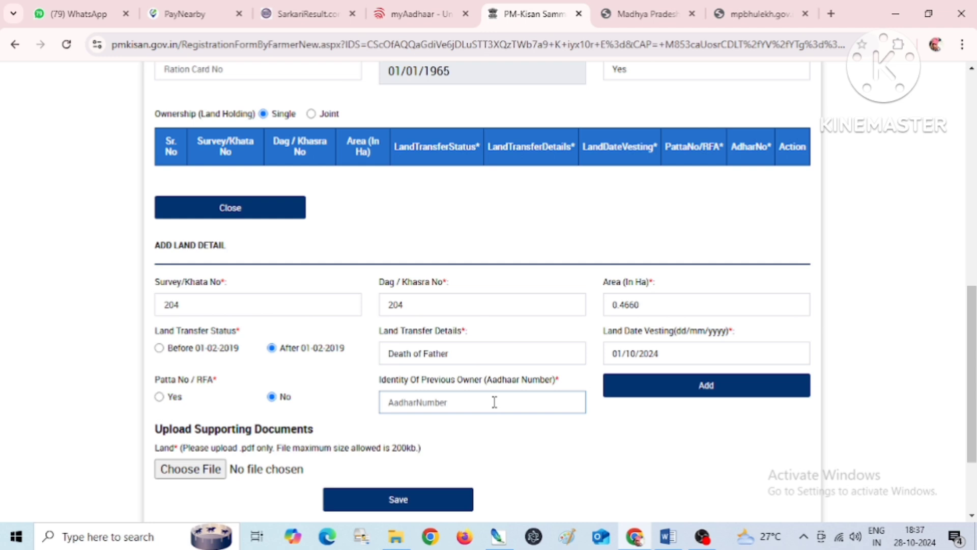
{"action": "left_click", "coordinate": [687, 391]}
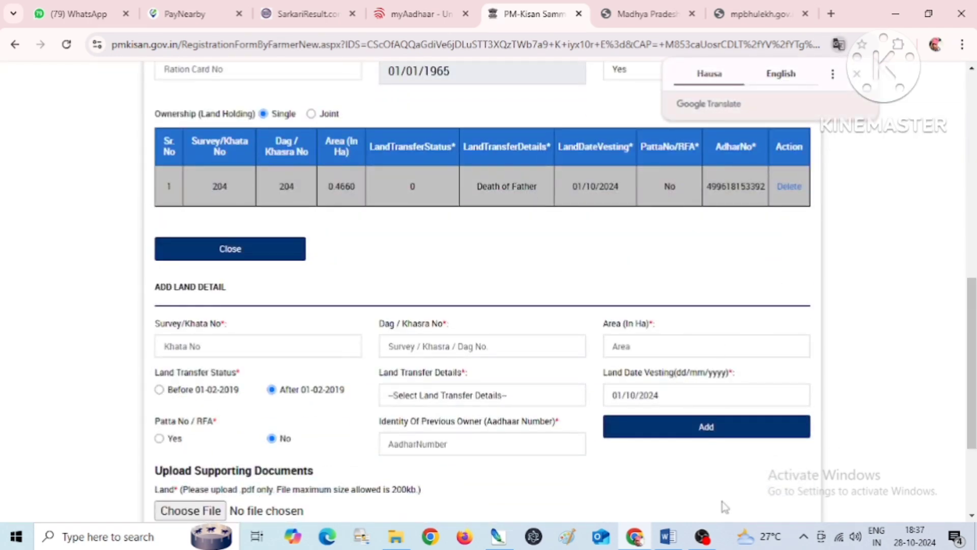
Attach mp 1.pdf as the land supporting document and save the registration
{"action": "left_click", "coordinate": [857, 75]}
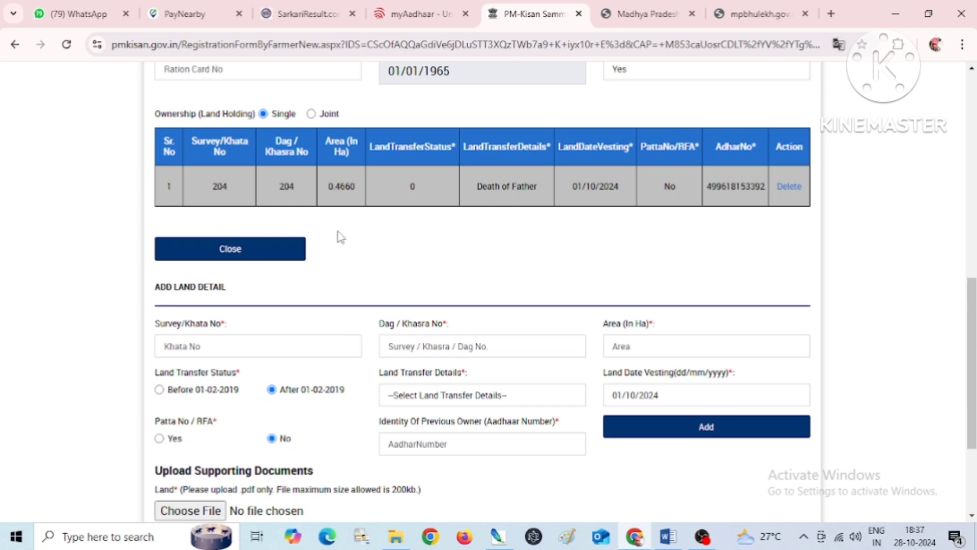
{"action": "left_click_drag", "start_coordinate": [211, 186], "coordinate": [752, 221]}
{"action": "left_click", "coordinate": [654, 255]}
{"action": "scroll", "coordinate": [316, 268], "scroll_direction": "down", "scroll_amount": 1}
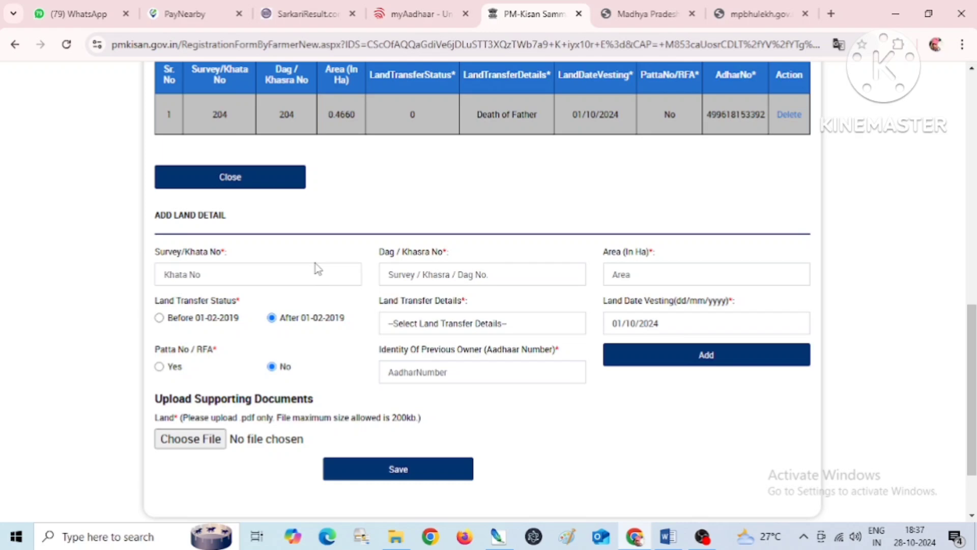
{"action": "left_click", "coordinate": [282, 266]}
{"action": "left_click", "coordinate": [337, 315]}
{"action": "left_click", "coordinate": [205, 441]}
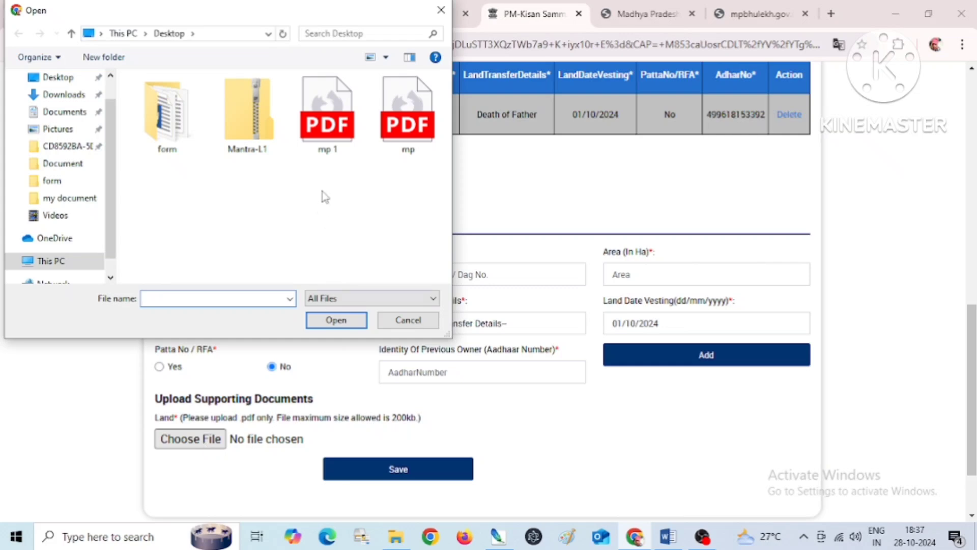
{"action": "double_click", "coordinate": [330, 134]}
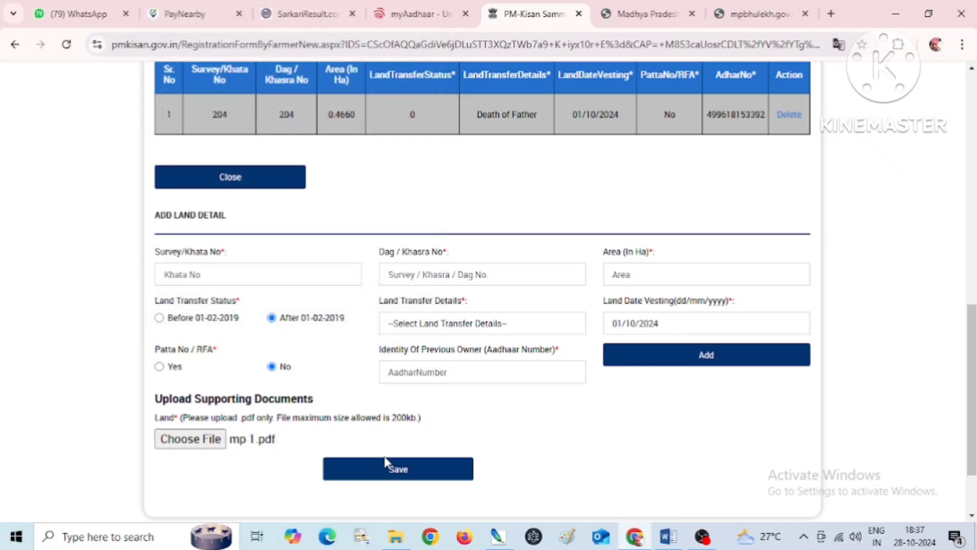
{"action": "left_click", "coordinate": [398, 469]}
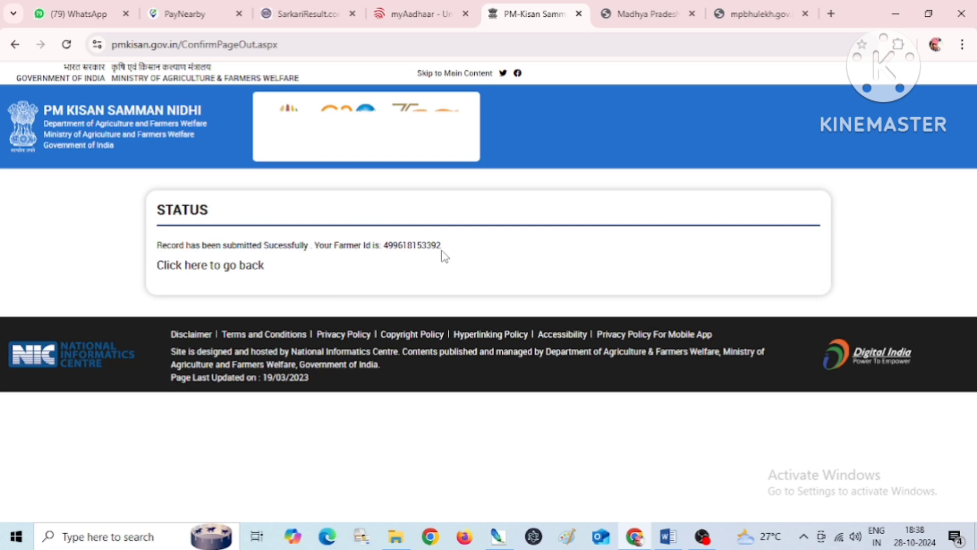
Print the submission status page and return to the new farmer registration form
{"action": "key", "text": "ctrl+p"}
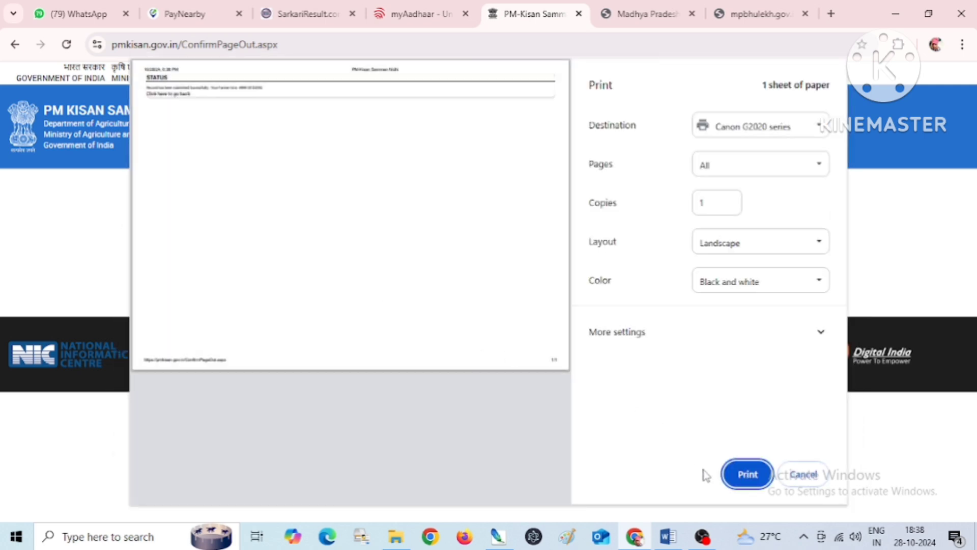
{"action": "left_click", "coordinate": [746, 479]}
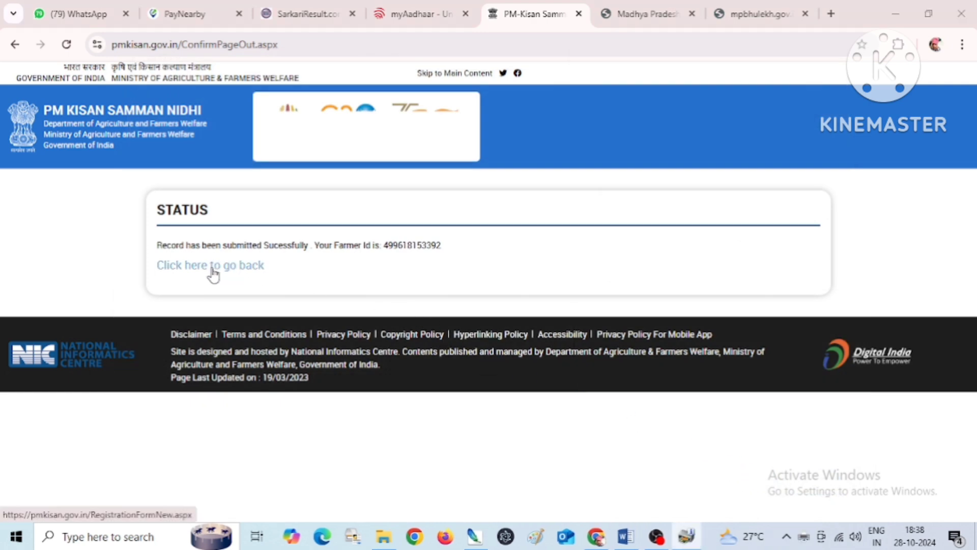
{"action": "left_click", "coordinate": [212, 270]}
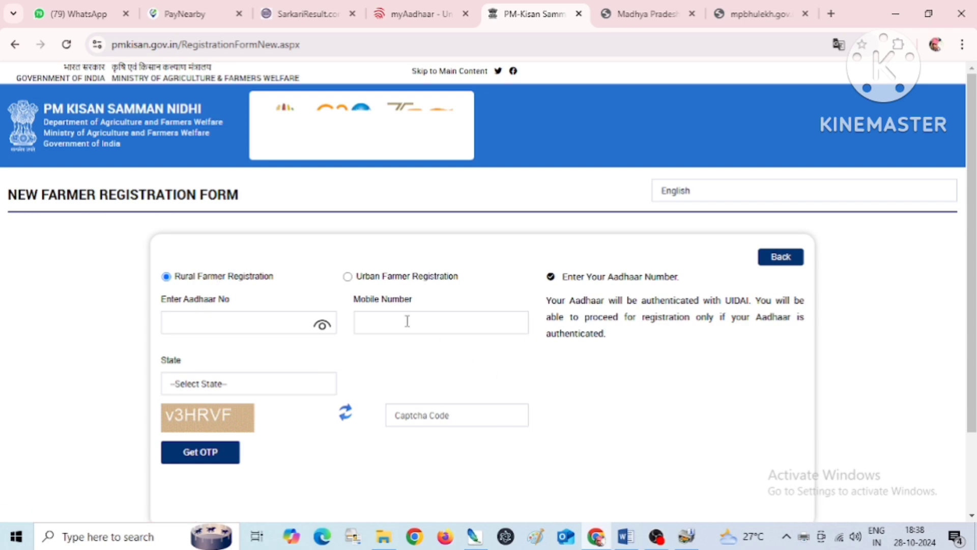
Navigate back through the browser history to the previously filled registration form
{"action": "scroll", "coordinate": [507, 346], "scroll_direction": "down", "scroll_amount": 3}
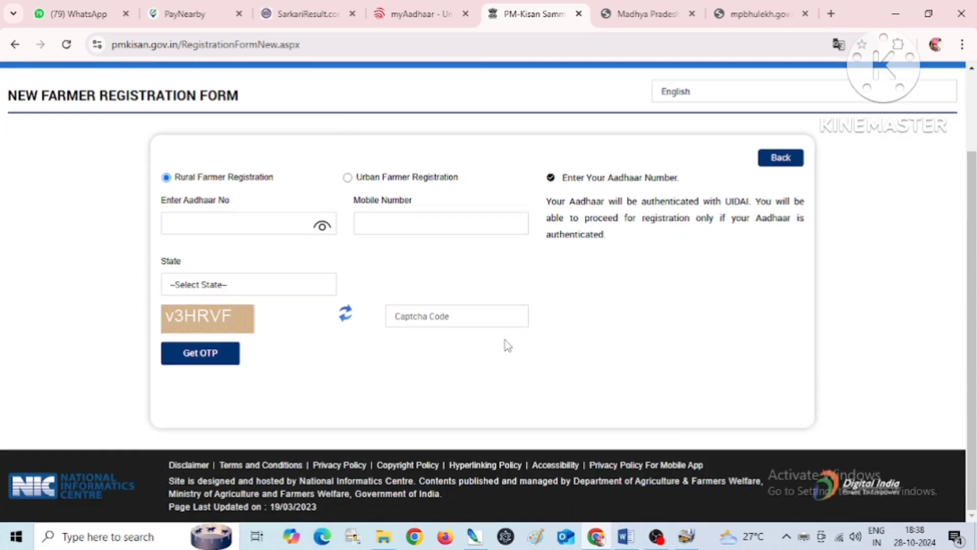
{"action": "scroll", "coordinate": [502, 342], "scroll_direction": "up", "scroll_amount": 3}
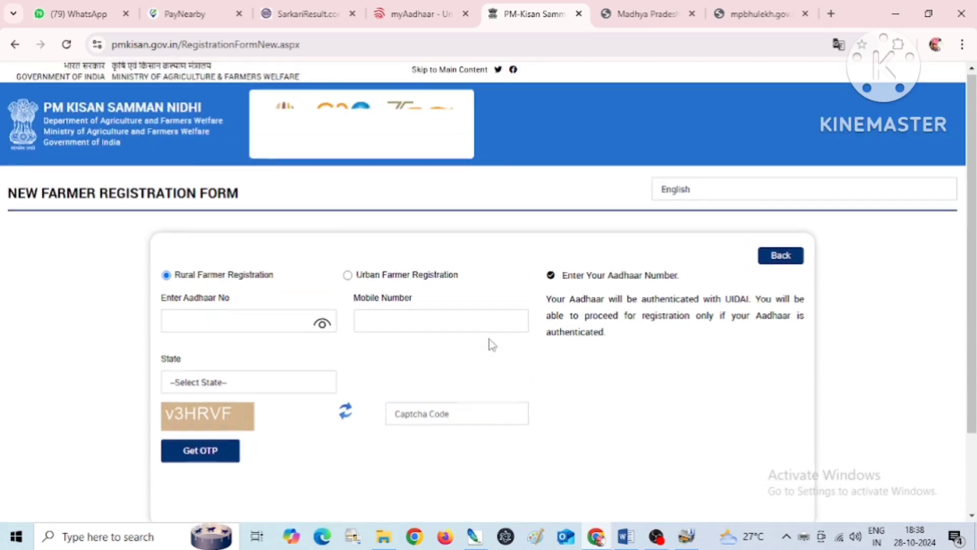
{"action": "left_click", "coordinate": [15, 44]}
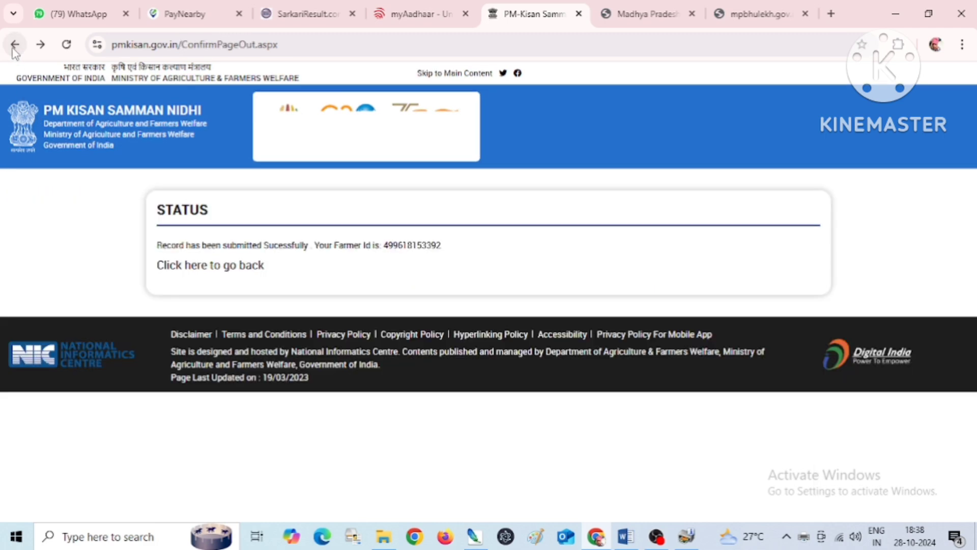
{"action": "left_click", "coordinate": [15, 49]}
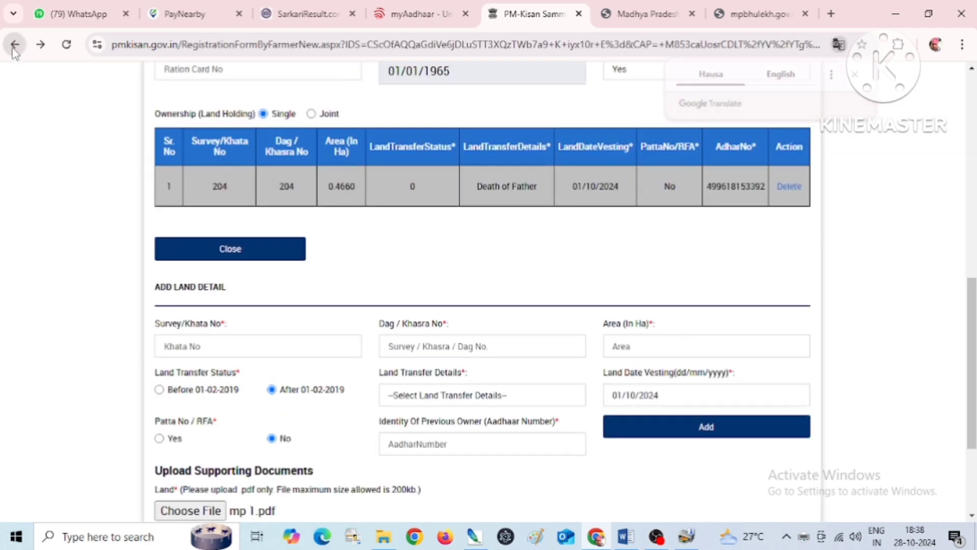
{"action": "left_click", "coordinate": [16, 48]}
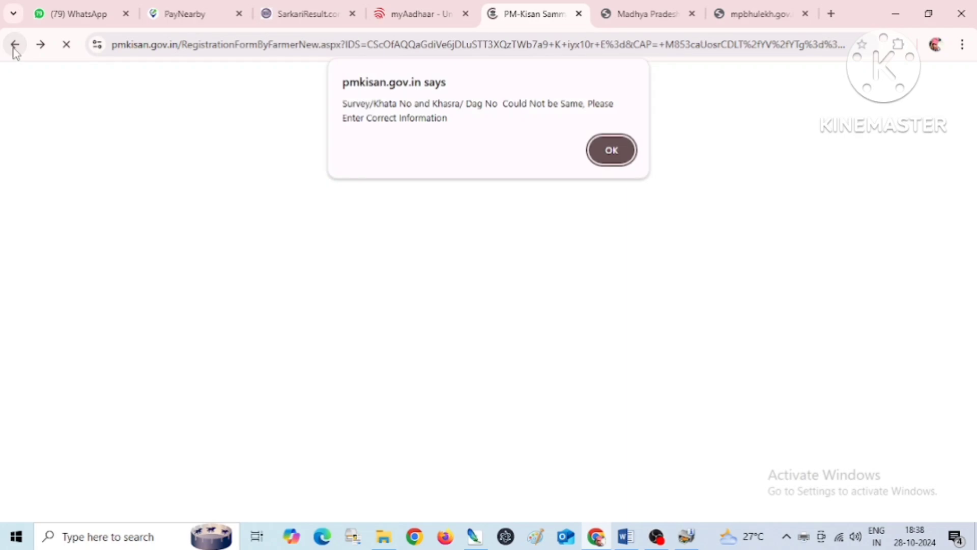
{"action": "key", "text": "Return"}
{"action": "scroll", "coordinate": [711, 283], "scroll_direction": "down", "scroll_amount": 7}
{"action": "scroll", "coordinate": [707, 286], "scroll_direction": "up", "scroll_amount": 7}
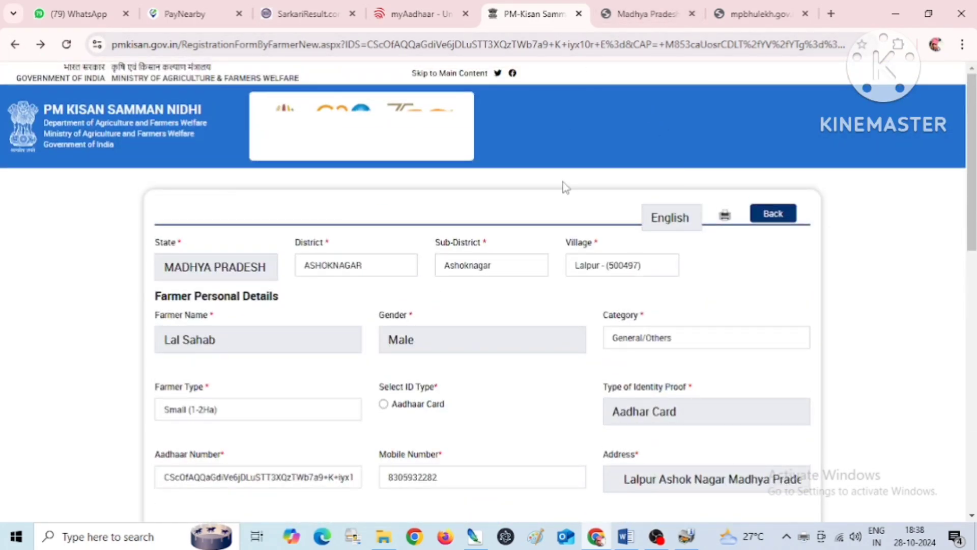
Open a new browser tab and search for pm kishan gov.in
{"action": "left_click", "coordinate": [579, 14]}
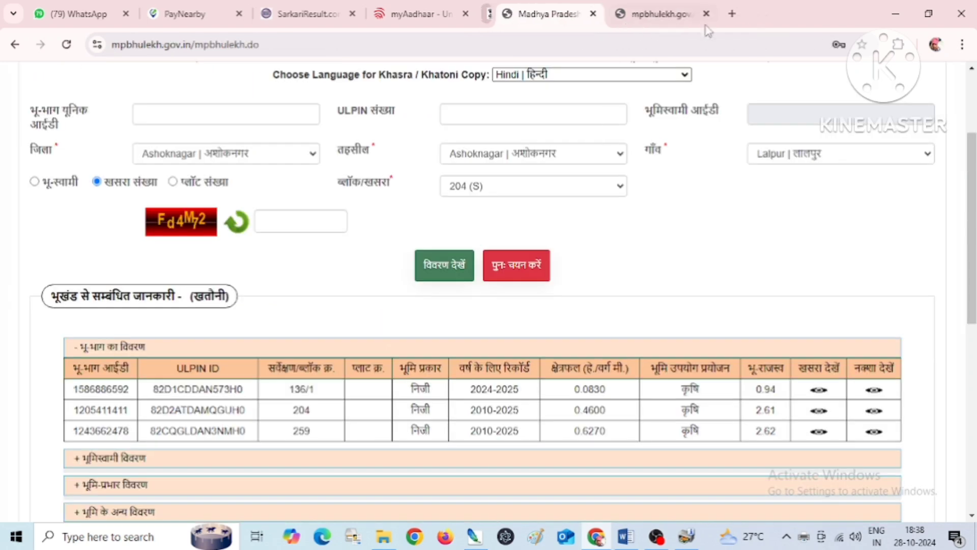
{"action": "left_click", "coordinate": [718, 14]}
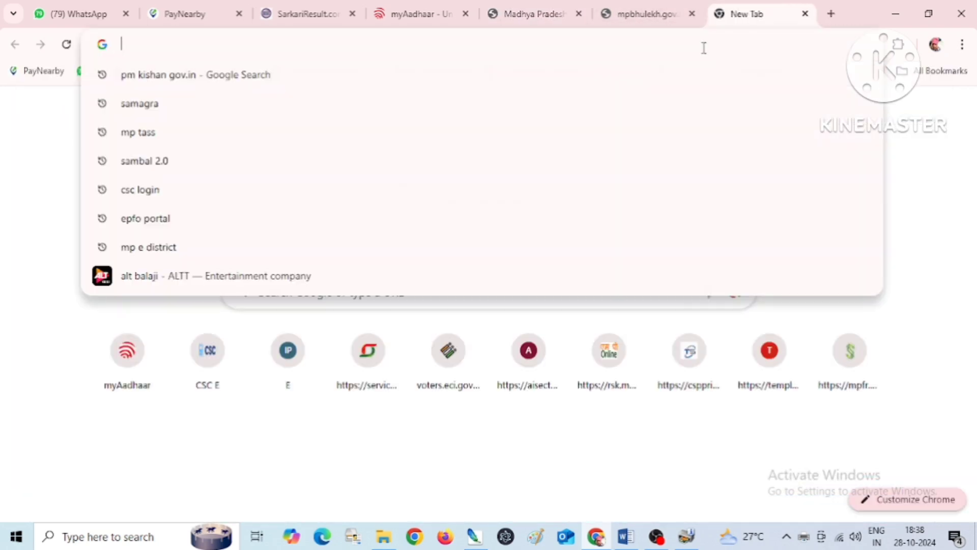
{"action": "type", "text": "pm kishan gov.in"}
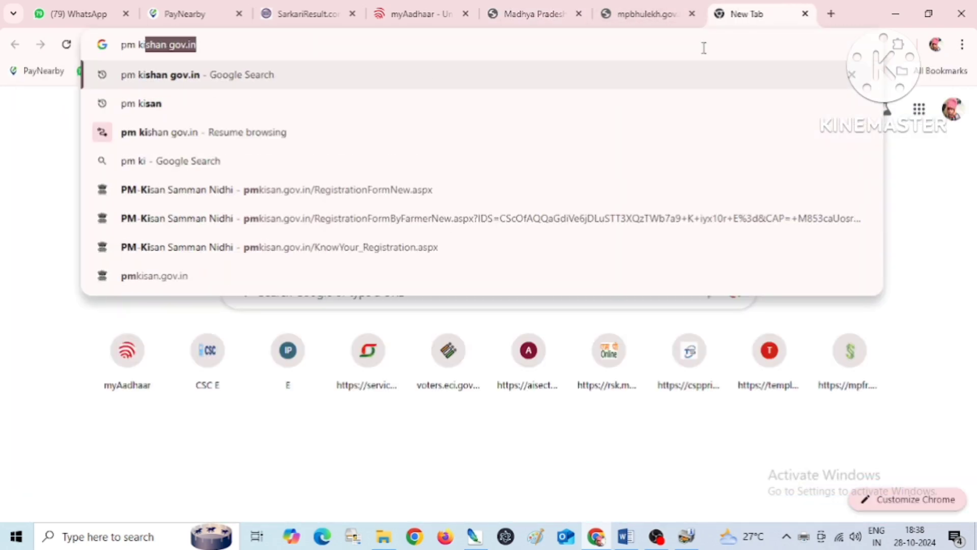
{"action": "key", "text": "Return"}
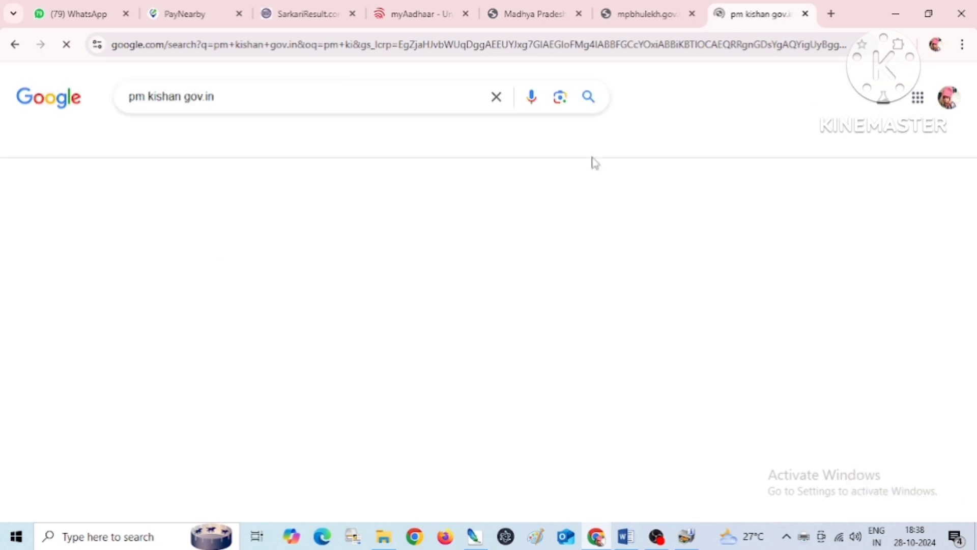